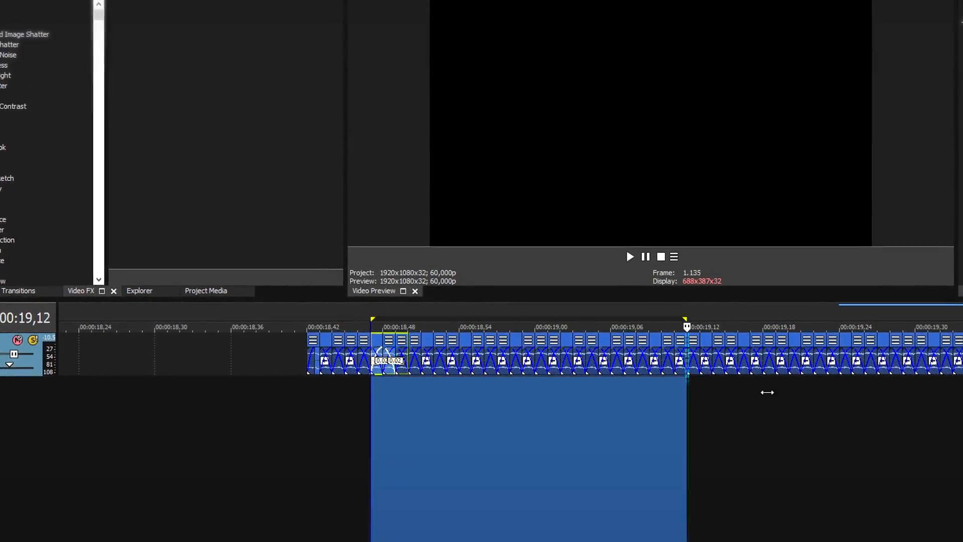
{"action": "right_click", "coordinate": [491, 315]}
{"action": "left_click", "coordinate": [559, 430]}
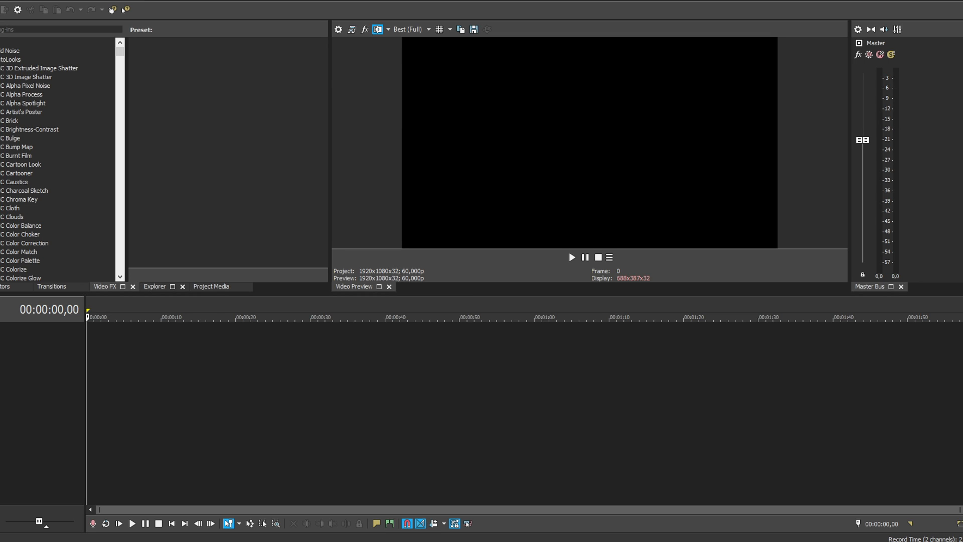
{"action": "left_click_drag", "start_coordinate": [120, 348], "coordinate": [329, 351]}
{"action": "left_click", "coordinate": [350, 347]}
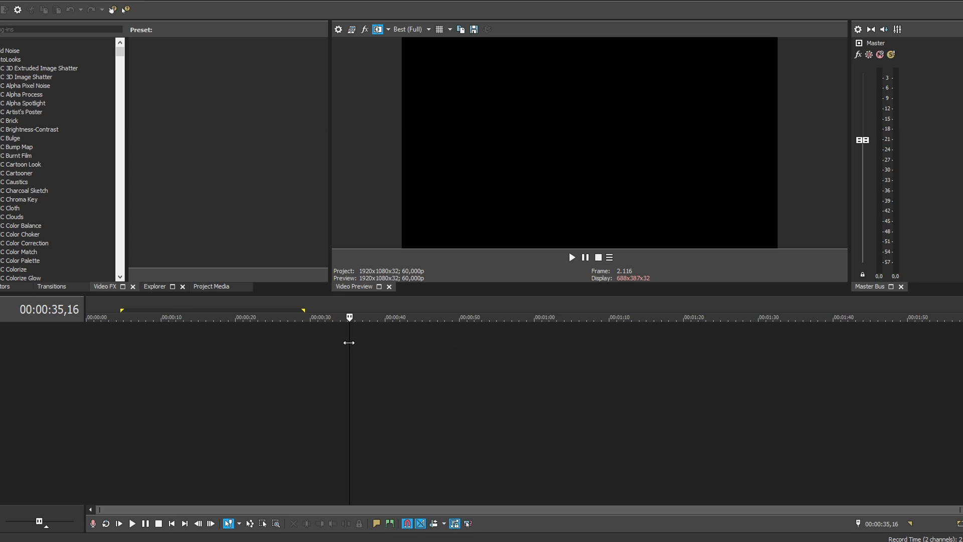
{"action": "left_click_drag", "start_coordinate": [224, 350], "coordinate": [448, 372]}
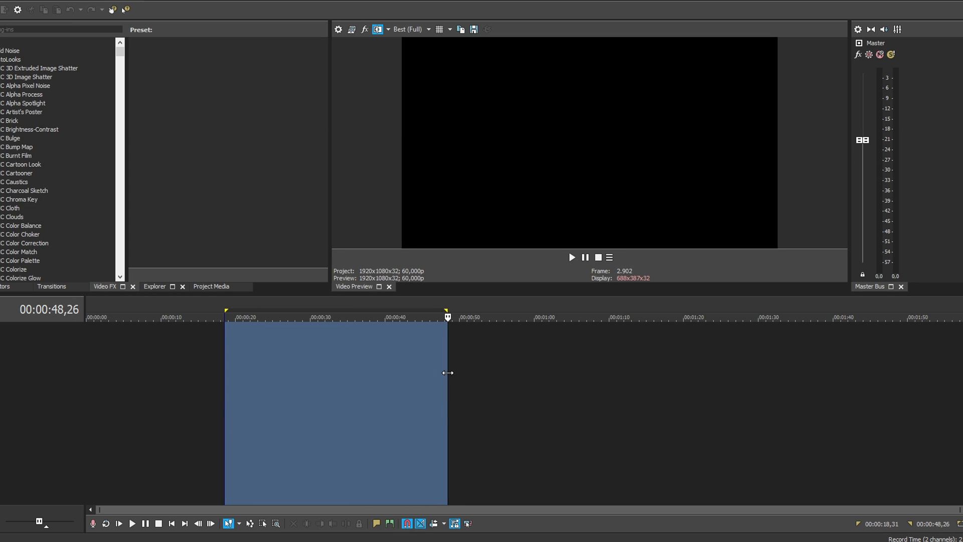
{"action": "left_click", "coordinate": [346, 355]}
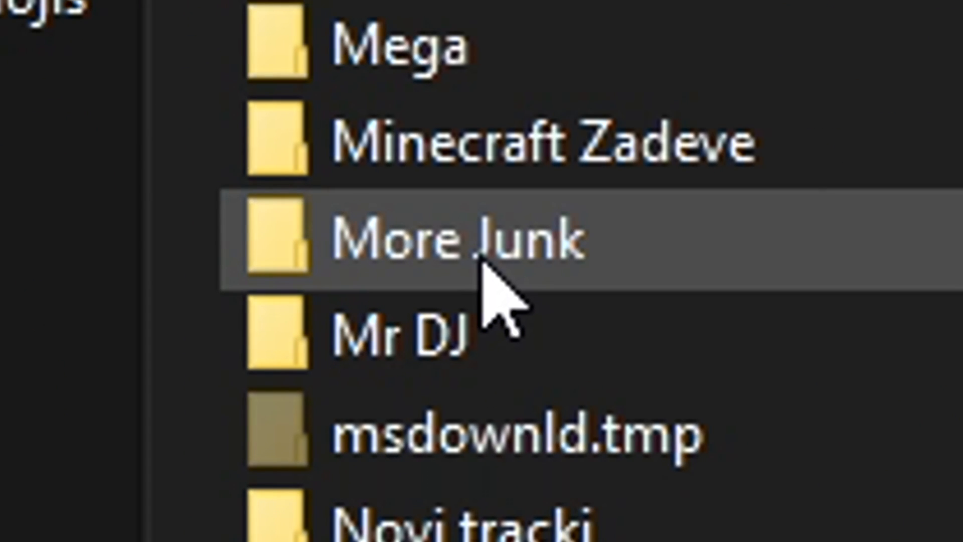
Search the More Junk folder for "shock" and add the ShockWave Motion Pulse audio file to the timeline.
{"action": "mouse_move", "coordinate": [306, 326]}
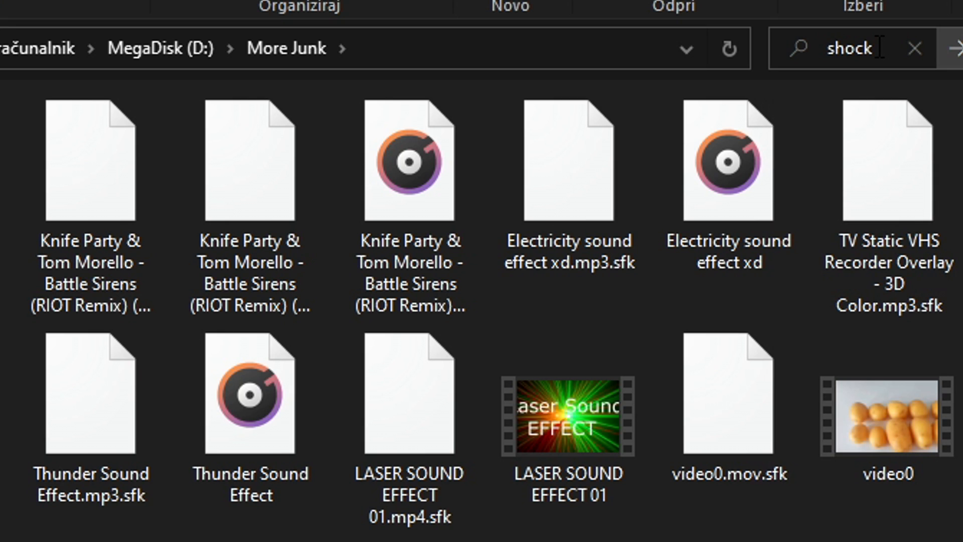
{"action": "key", "text": "Return"}
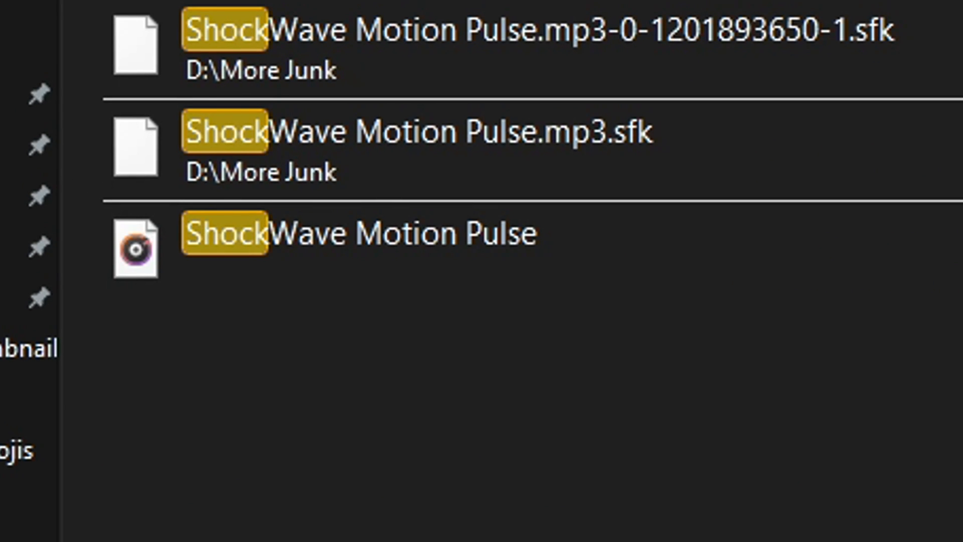
{"action": "left_click", "coordinate": [118, 297]}
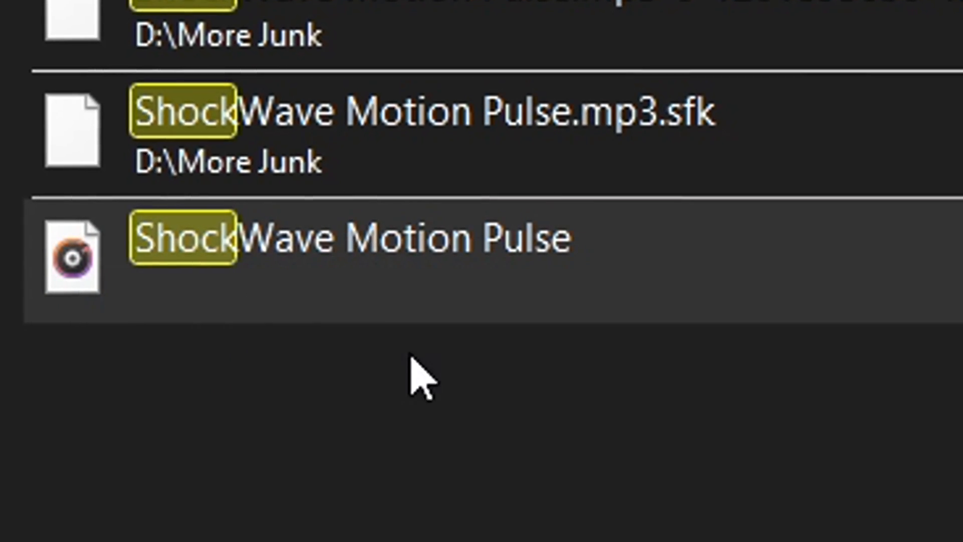
{"action": "left_click_drag", "start_coordinate": [332, 280], "coordinate": [456, 291]}
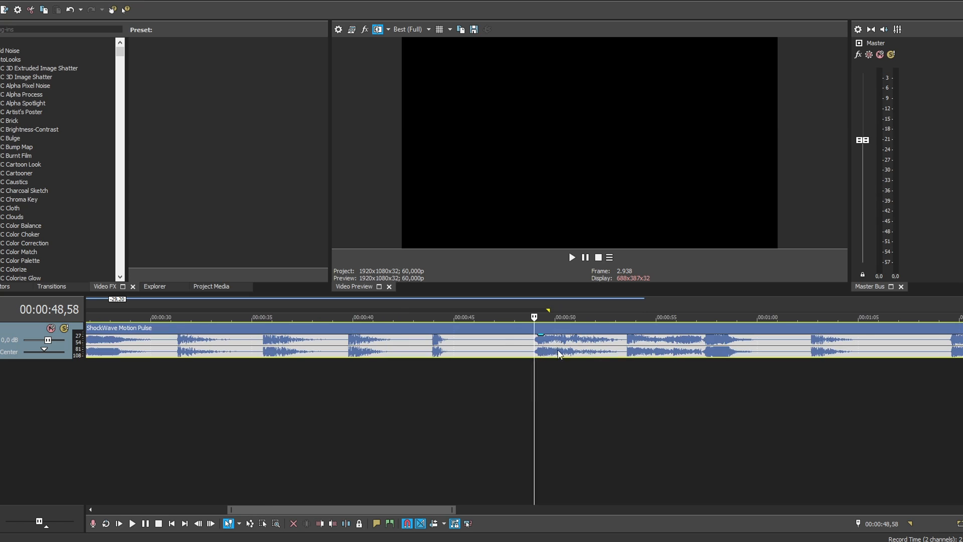
Reposition the ShockWave Motion Pulse clip and play its first pulse around 00:00:18 to locate the tail section.
{"action": "scroll", "coordinate": [572, 351], "scroll_direction": "down", "scroll_amount": 1}
{"action": "left_click_drag", "start_coordinate": [646, 355], "coordinate": [533, 344]}
{"action": "left_click_drag", "start_coordinate": [624, 344], "coordinate": [436, 344]}
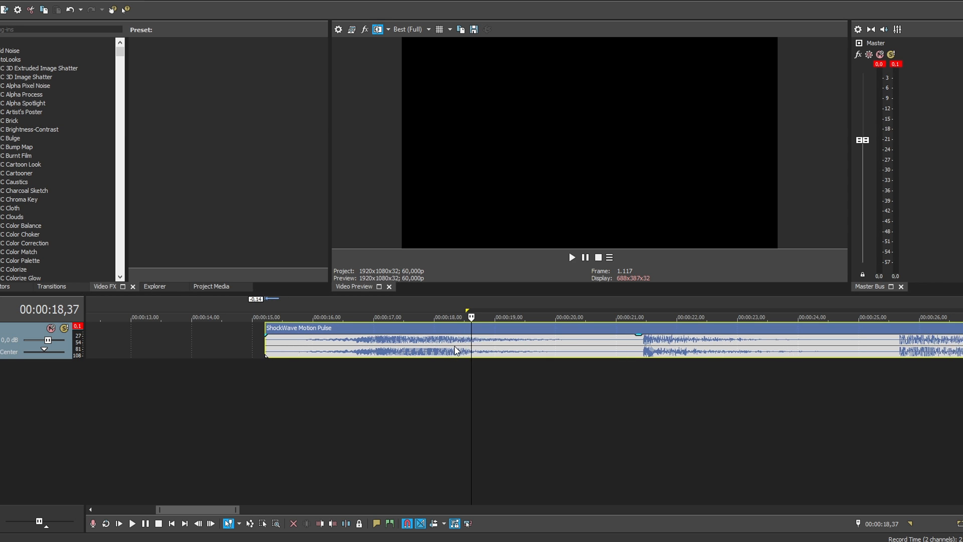
{"action": "left_click_drag", "start_coordinate": [456, 350], "coordinate": [488, 350]}
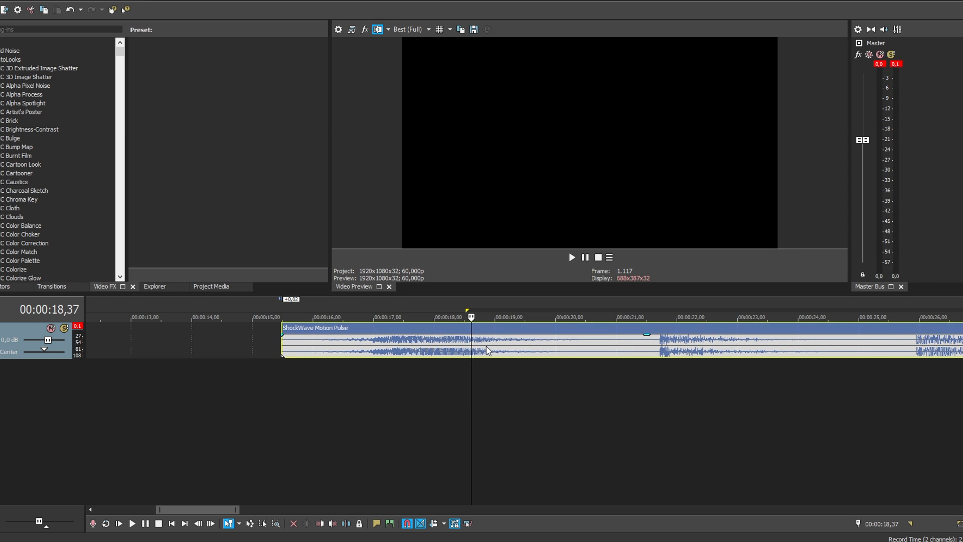
{"action": "key", "text": "space"}
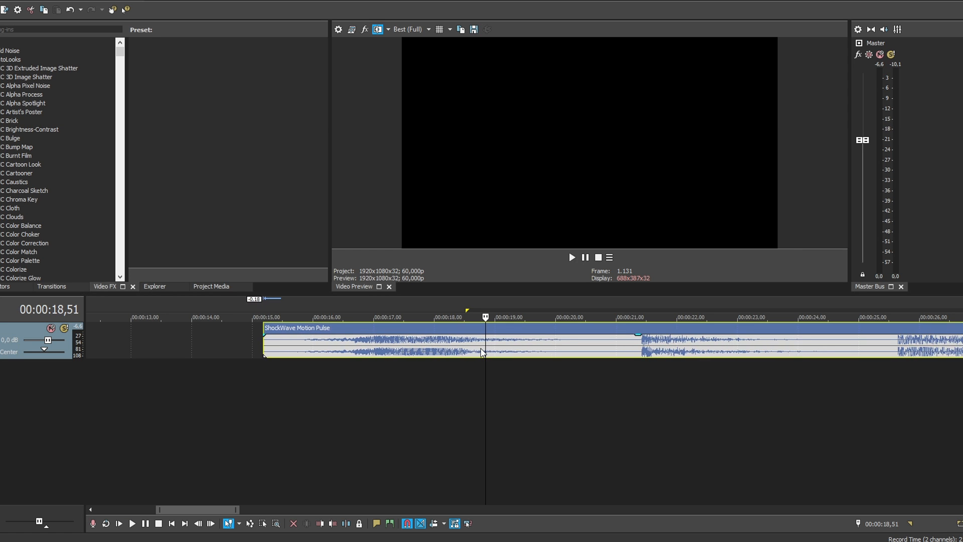
{"action": "left_click_drag", "start_coordinate": [482, 351], "coordinate": [489, 352]}
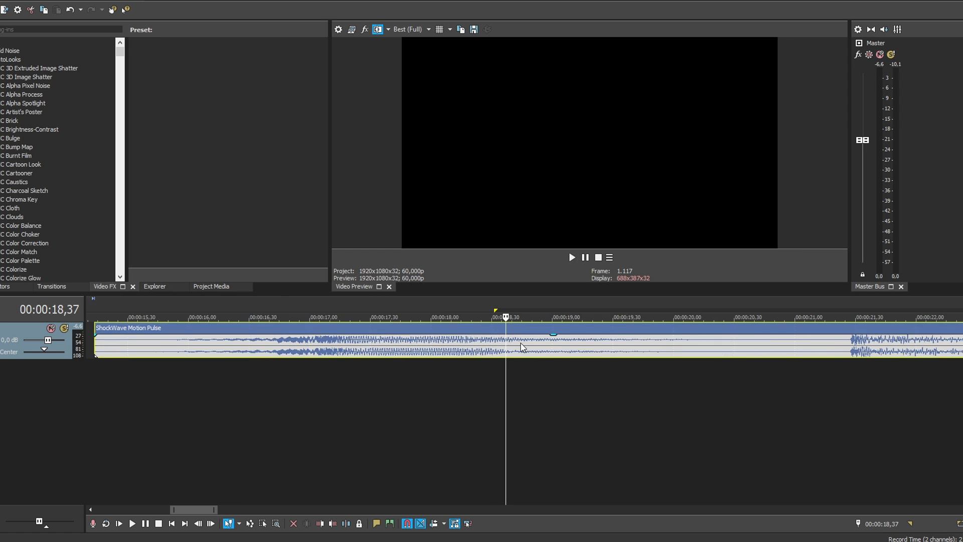
{"action": "left_click_drag", "start_coordinate": [525, 346], "coordinate": [521, 347]}
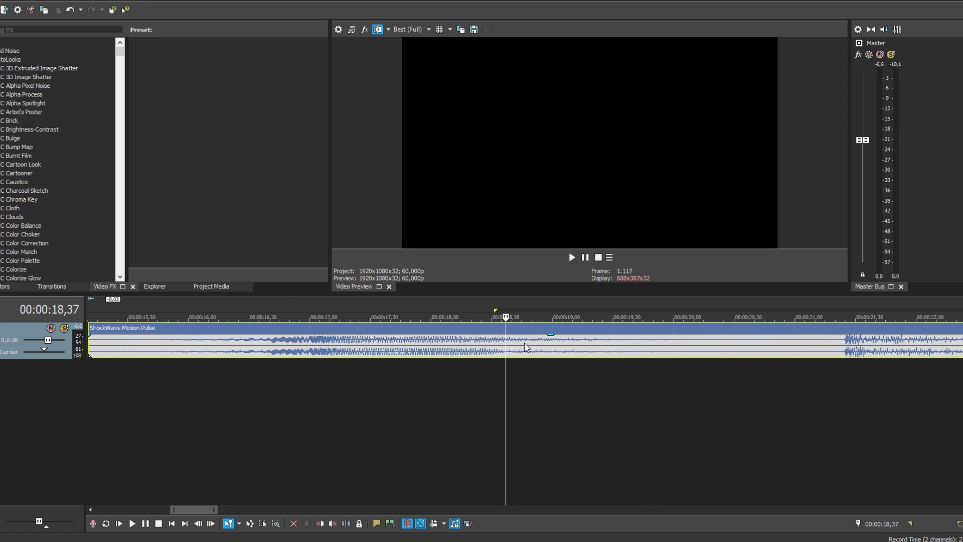
Split a short section out of the first pulse's tail and delete the surrounding parts of the clip.
{"action": "key", "text": "s"}
{"action": "left_click", "coordinate": [585, 348]}
{"action": "key", "text": "s"}
{"action": "left_click", "coordinate": [611, 348]}
{"action": "left_click", "coordinate": [474, 348], "text": "ctrl"}
{"action": "key", "text": "Delete"}
Trim the remaining fragment to about 13 frames and play it within a selection of its length.
{"action": "left_click_drag", "start_coordinate": [583, 352], "coordinate": [544, 353]}
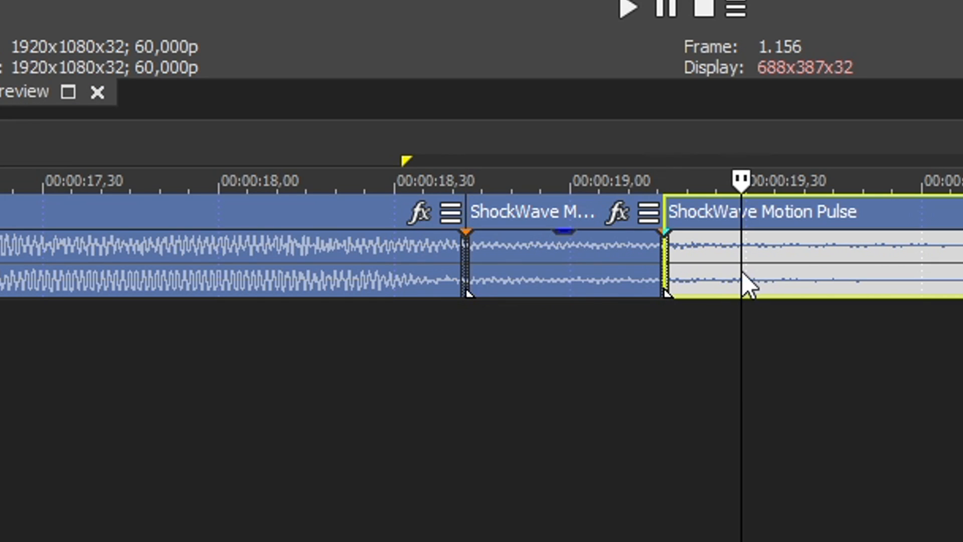
{"action": "left_click_drag", "start_coordinate": [542, 283], "coordinate": [526, 284]}
{"action": "double_click", "coordinate": [485, 288]}
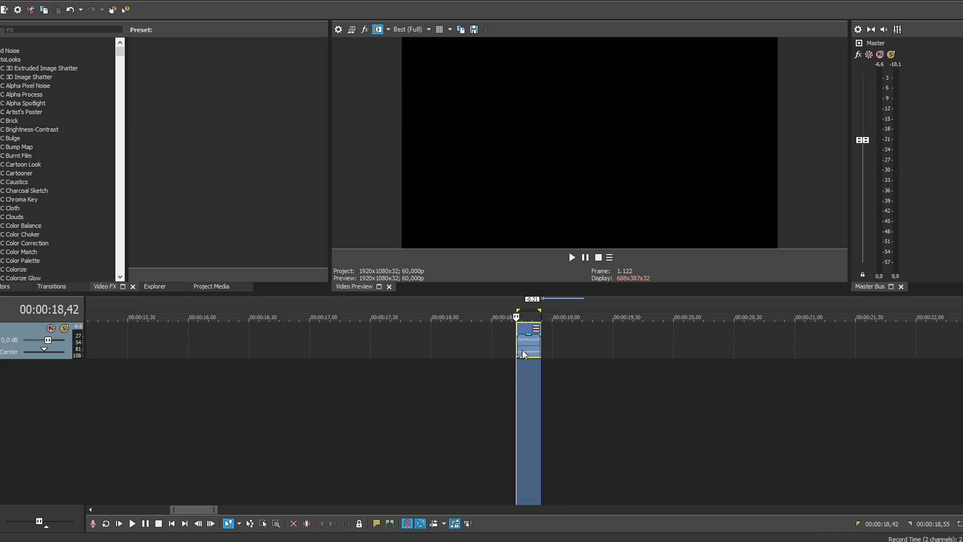
{"action": "key", "text": "space"}
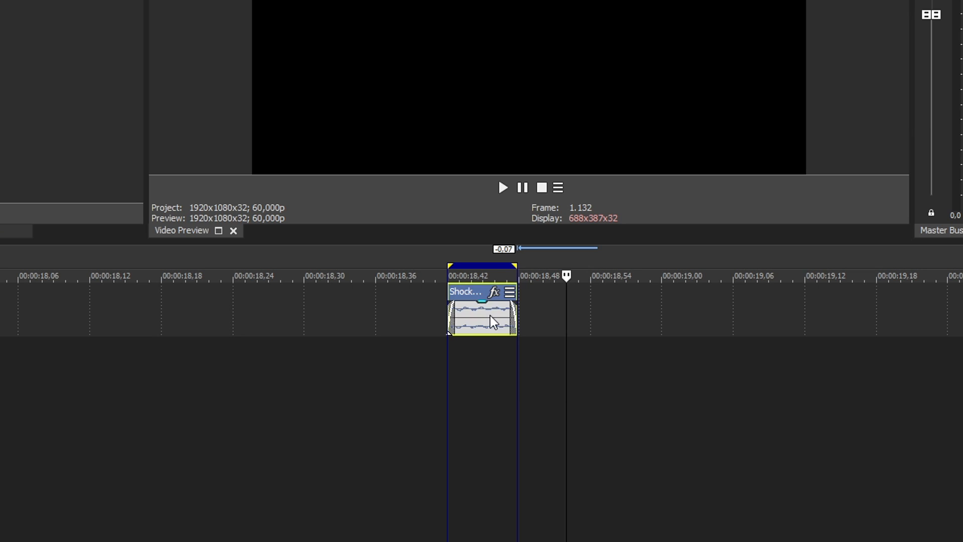
Paste a copy of the short fragment after the original and reverse the copy.
{"action": "left_click", "coordinate": [579, 309]}
{"action": "key", "text": "ctrl+v"}
{"action": "right_click", "coordinate": [608, 322]}
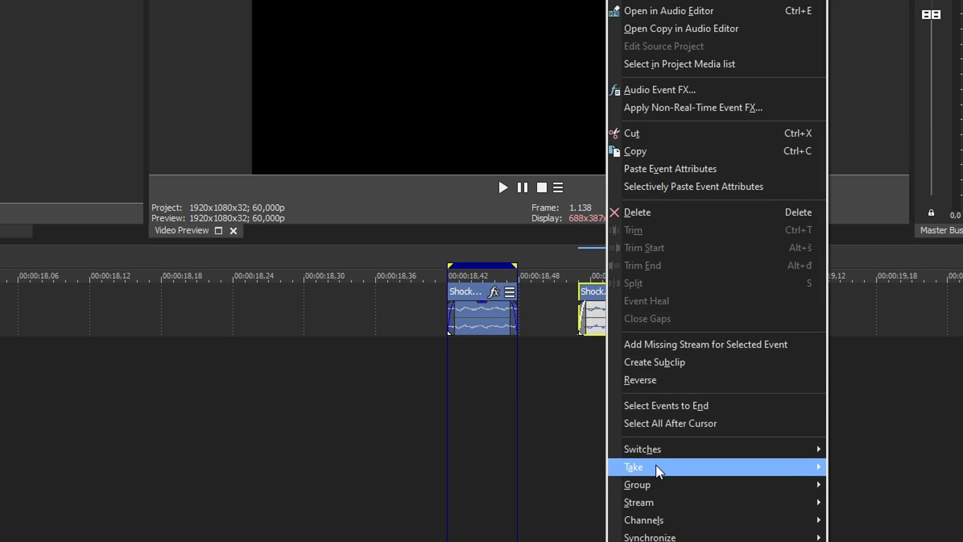
{"action": "left_click", "coordinate": [647, 379]}
Crossfade the reversed copy with the original, repeat the overlapping pair into a continuous row to about 00:00:19,36, and play it.
{"action": "left_click_drag", "start_coordinate": [616, 319], "coordinate": [496, 318]}
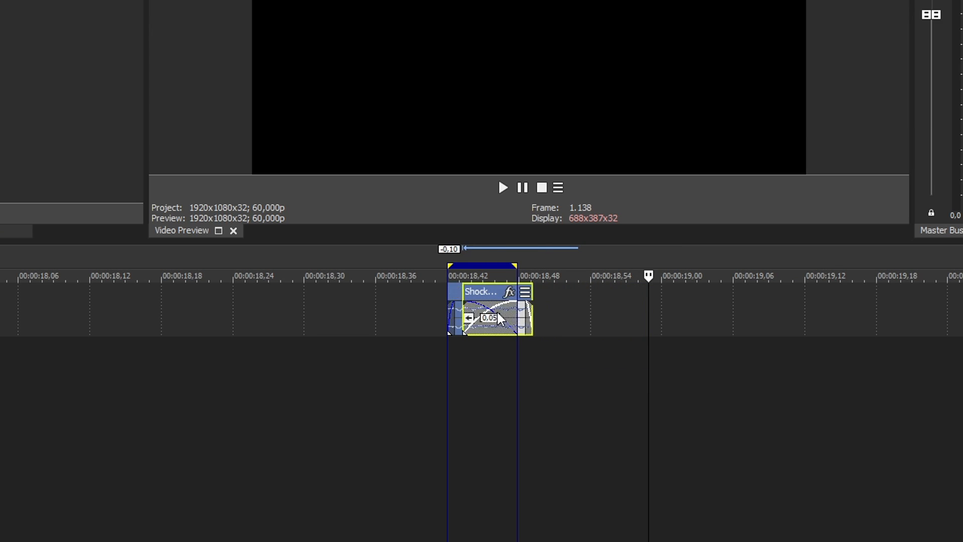
{"action": "left_click", "coordinate": [449, 318]}
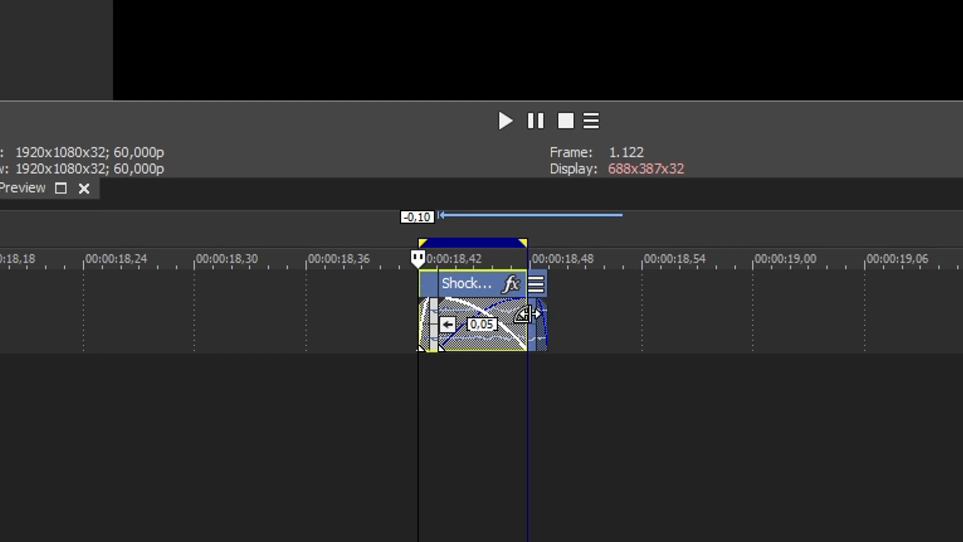
{"action": "left_click", "coordinate": [537, 313], "text": "shift"}
{"action": "left_click", "coordinate": [440, 320]}
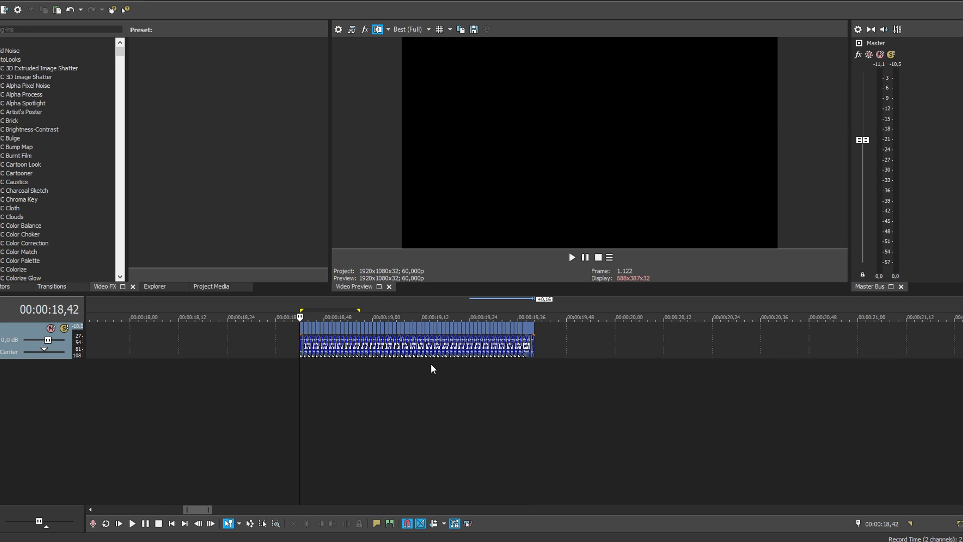
{"action": "key", "text": "space"}
{"action": "key", "text": "space"}
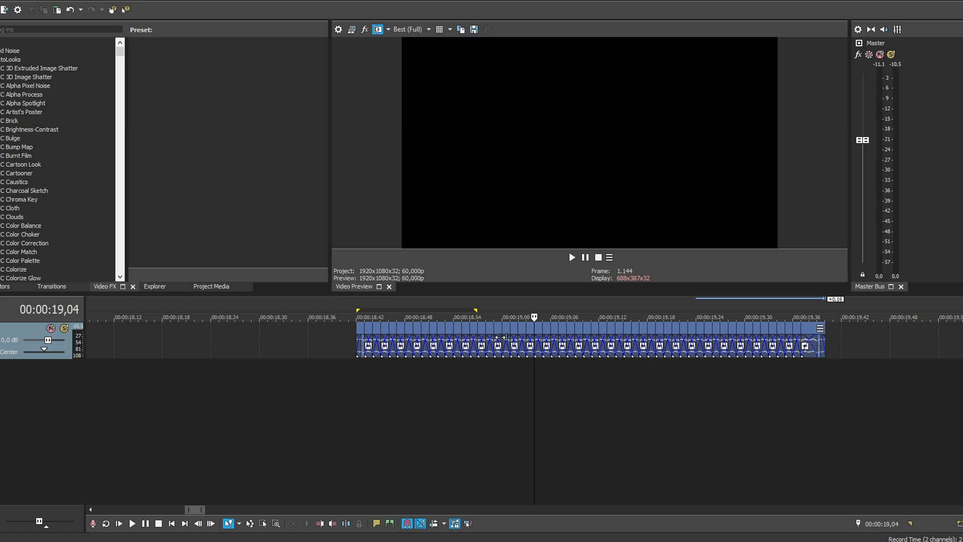
Render the time range of the whole fragment row to an MP3 named shypptydoo in D:\Novi tracki.
{"action": "scroll", "coordinate": [501, 383], "scroll_direction": "up", "scroll_amount": 3}
{"action": "scroll", "coordinate": [490, 380], "scroll_direction": "down", "scroll_amount": 3}
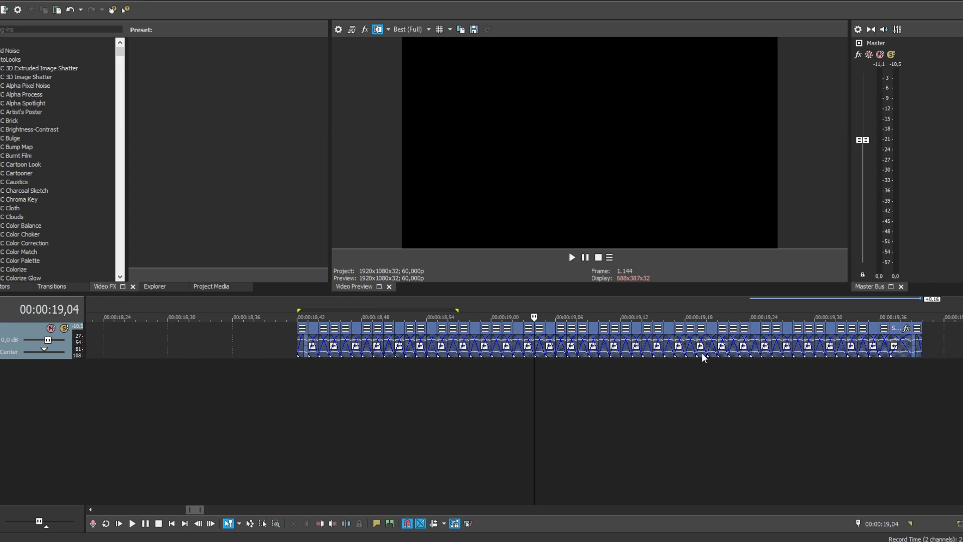
{"action": "left_click_drag", "start_coordinate": [351, 396], "coordinate": [923, 367]}
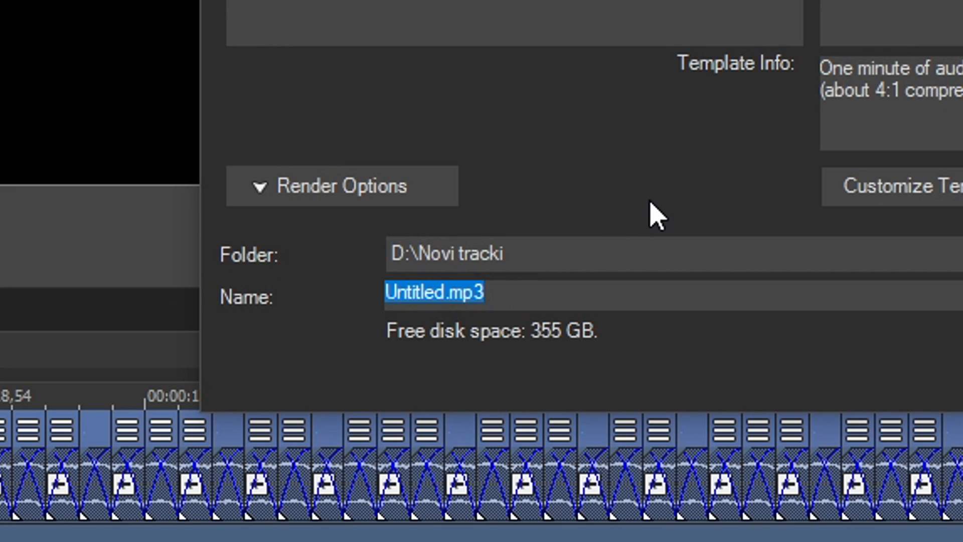
{"action": "type", "text": "shyp"}
{"action": "type", "text": "ptydoo"}
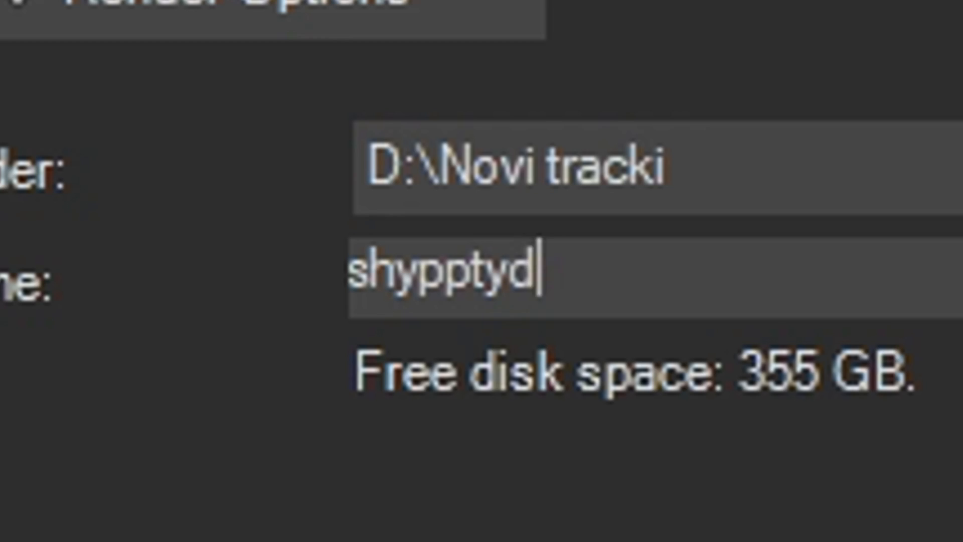
{"action": "left_click", "coordinate": [469, 275]}
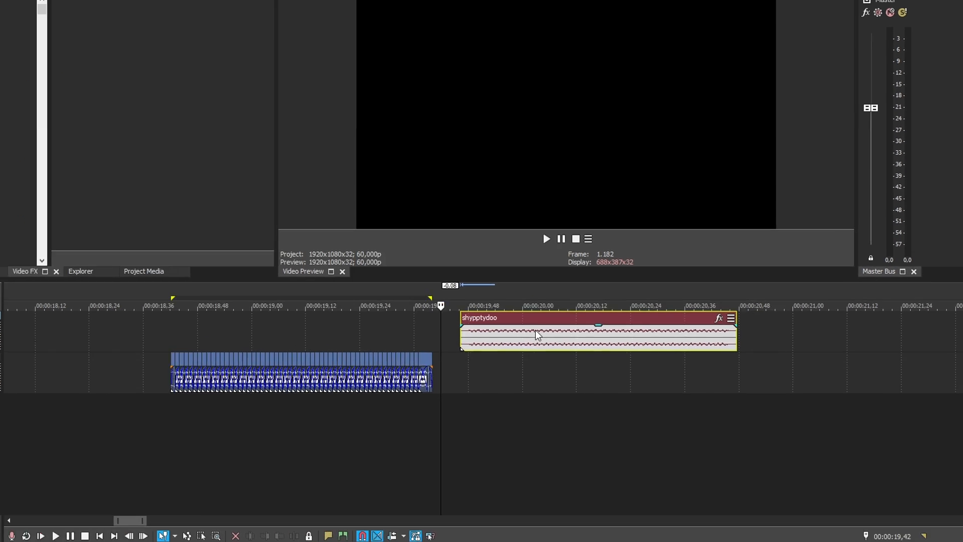
Delete the track holding the crossfaded fragments, move the rendered shypptydoo clip earlier, and play it.
{"action": "left_click_drag", "start_coordinate": [537, 334], "coordinate": [605, 339]}
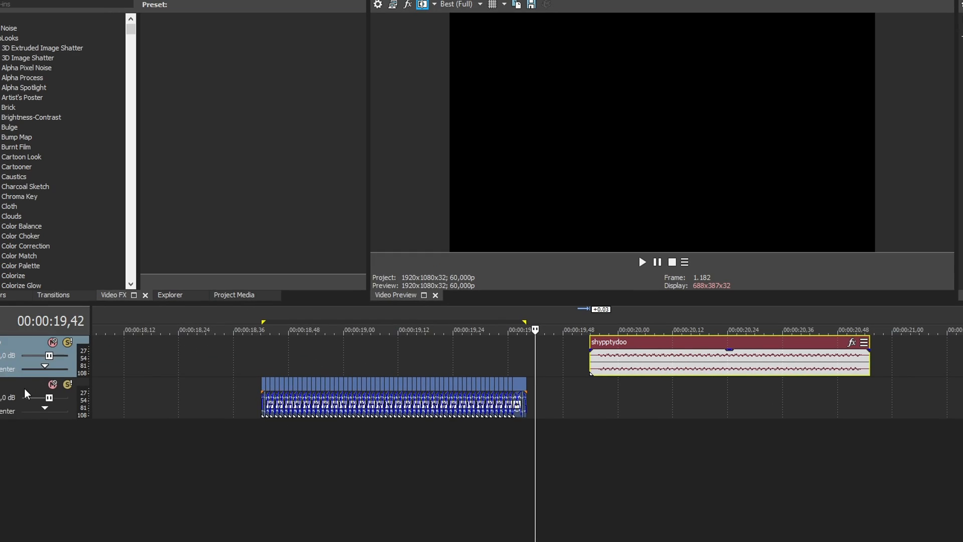
{"action": "left_click", "coordinate": [24, 388]}
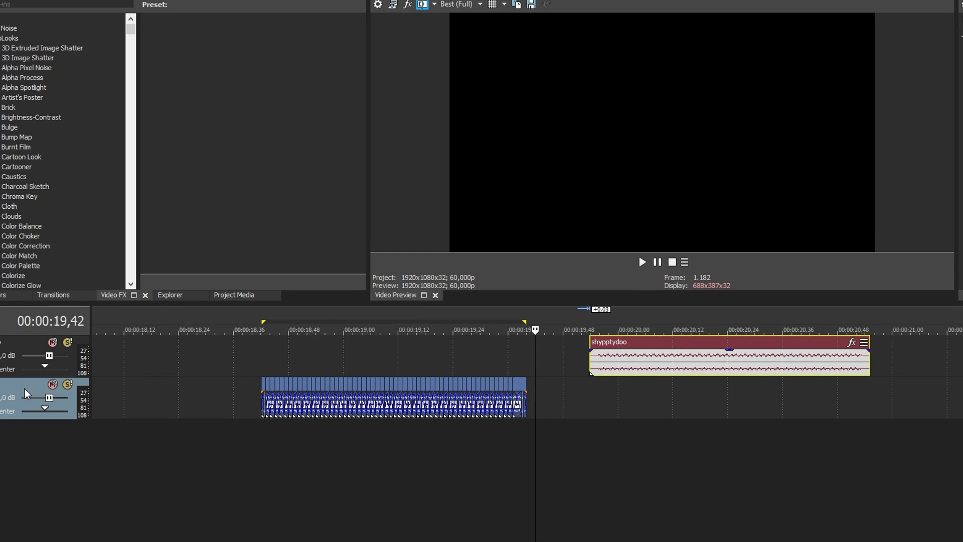
{"action": "key", "text": "Delete"}
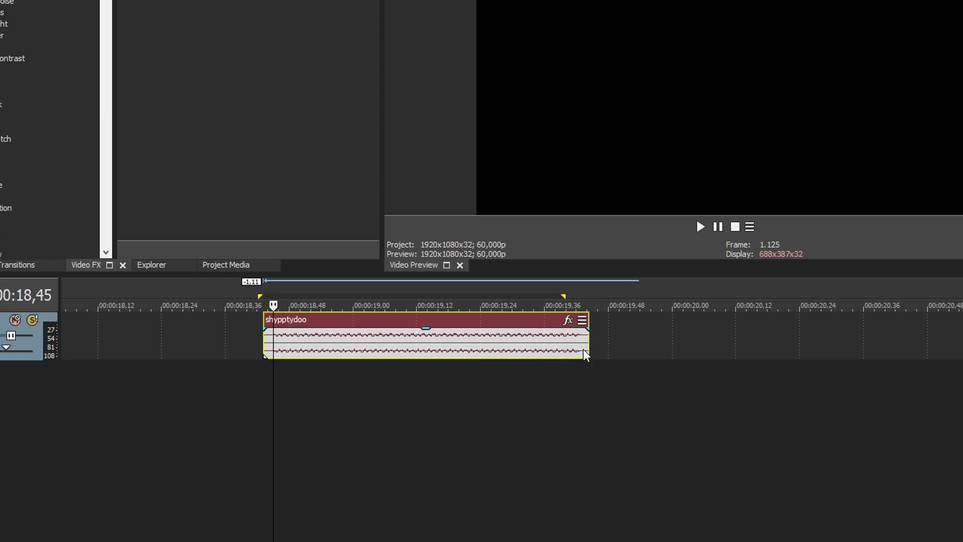
{"action": "scroll", "coordinate": [659, 382], "scroll_direction": "up", "scroll_amount": 2}
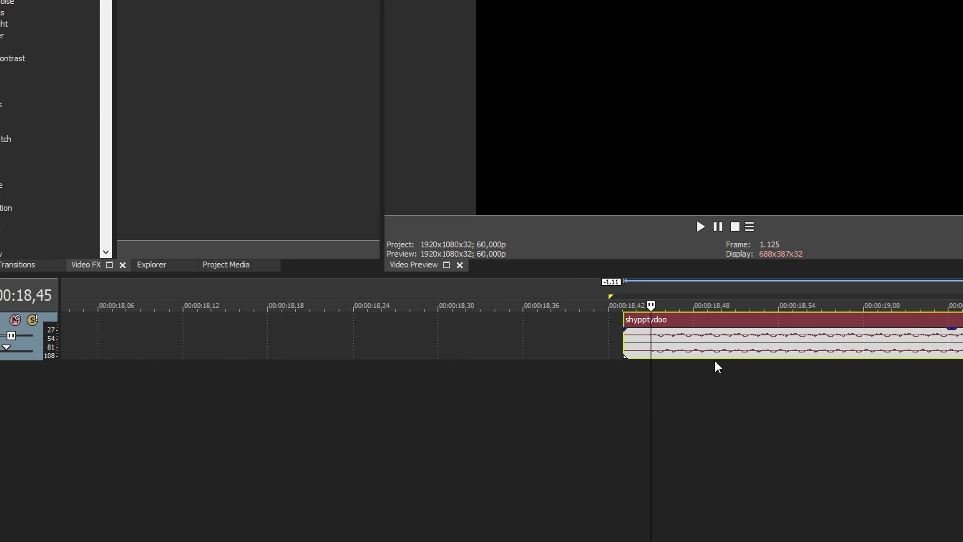
{"action": "scroll", "coordinate": [719, 361], "scroll_direction": "down", "scroll_amount": 2}
{"action": "key", "text": "space"}
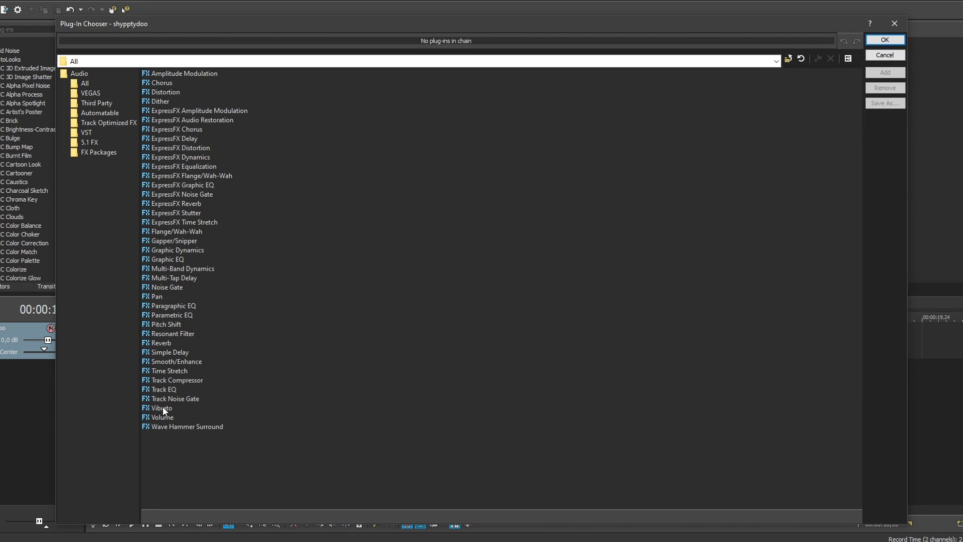
Shape the clip's Vibrato graph to rise from 0 to 12 semitones at its midpoint and stay at 12 to the end.
{"action": "left_click", "coordinate": [163, 407]}
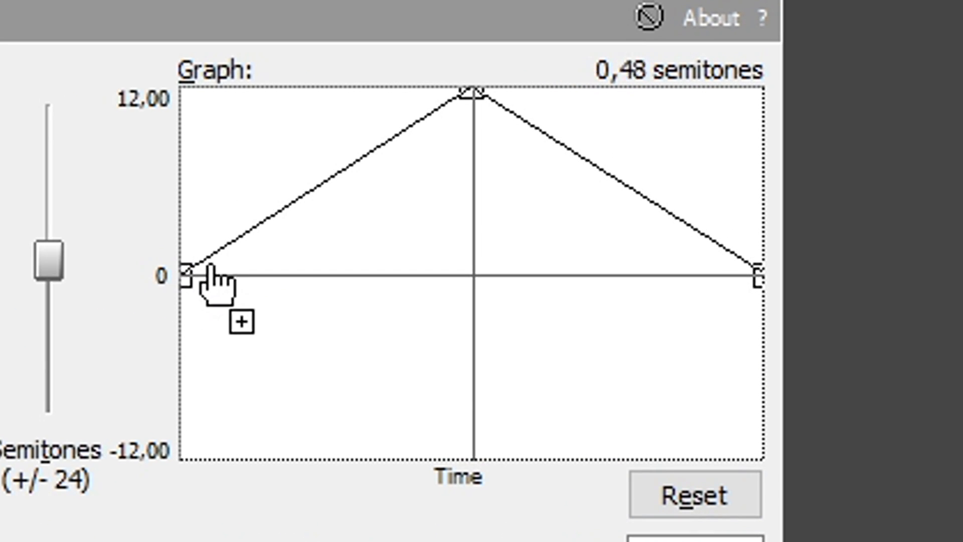
{"action": "left_click_drag", "start_coordinate": [758, 273], "coordinate": [792, 78]}
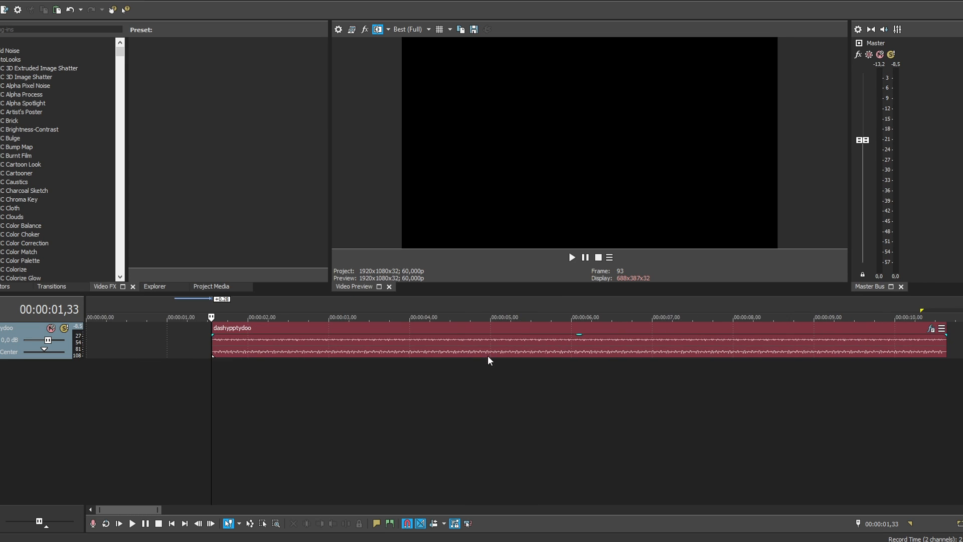
Play the dashypptydoo clip and shorten its first piece to about 0.8 seconds.
{"action": "key", "text": "space"}
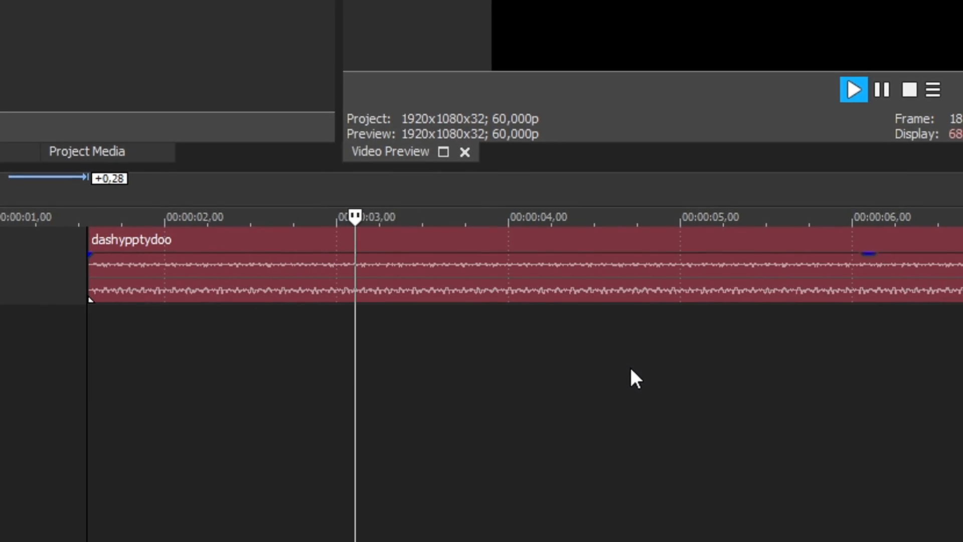
{"action": "key", "text": "space"}
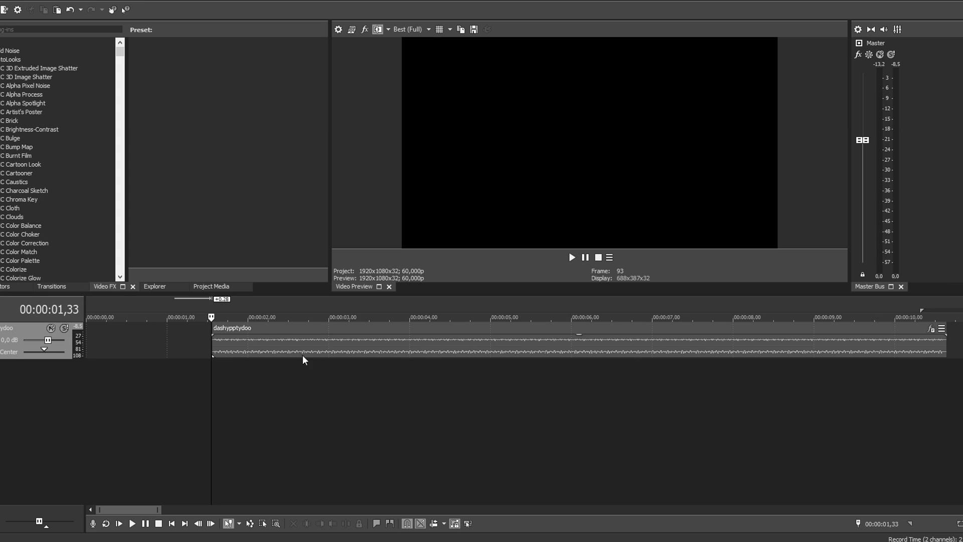
{"action": "left_click_drag", "start_coordinate": [312, 347], "coordinate": [296, 347]}
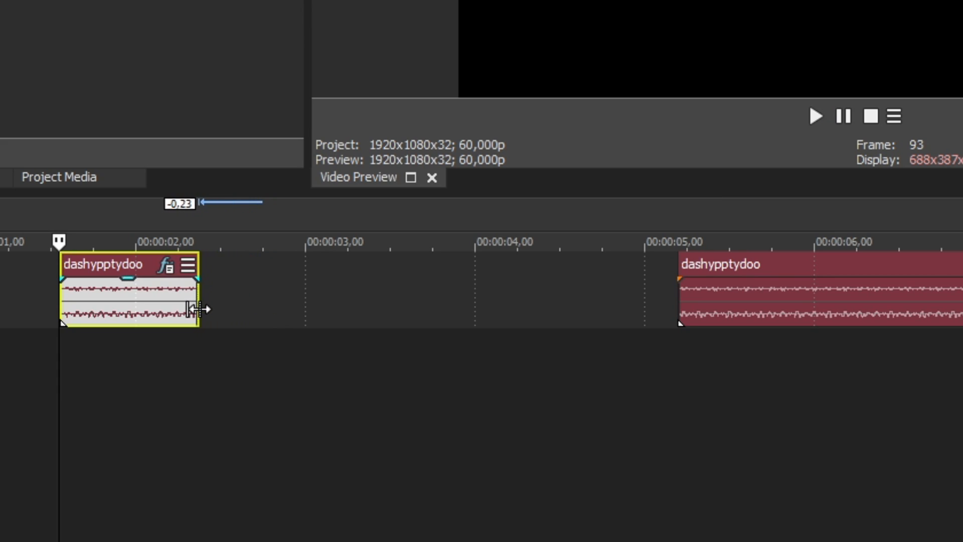
{"action": "scroll", "coordinate": [57, 297], "scroll_direction": "up", "scroll_amount": 3}
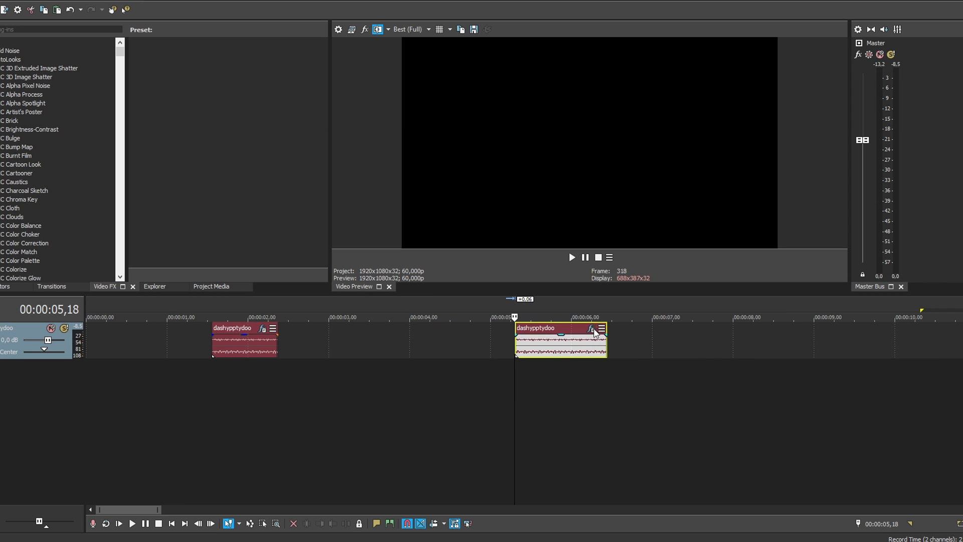
Paste a copy of the first dashypptydoo clip between the two clips and bend its Vibrato graph from 12 semitones to 0 at the midpoint and end.
{"action": "left_click", "coordinate": [592, 329]}
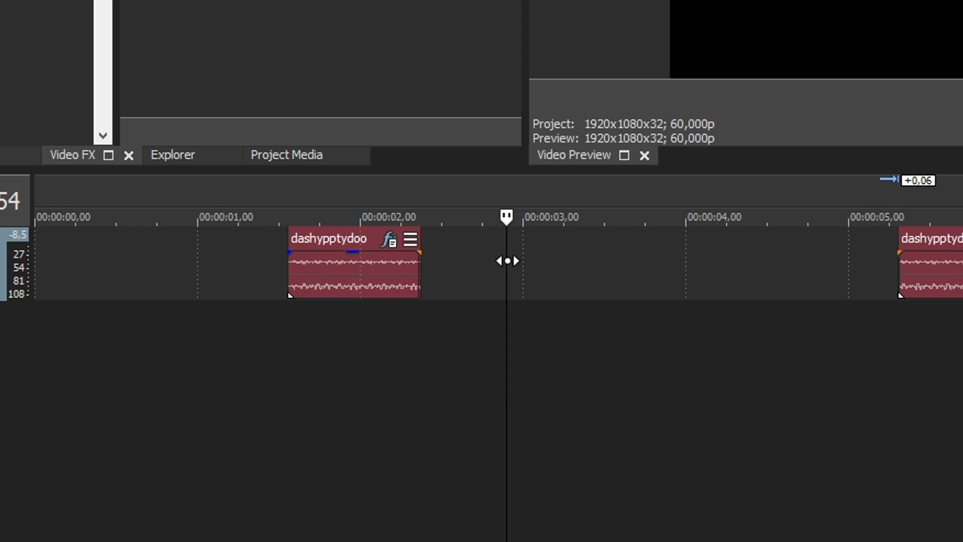
{"action": "key", "text": "ctrl+v"}
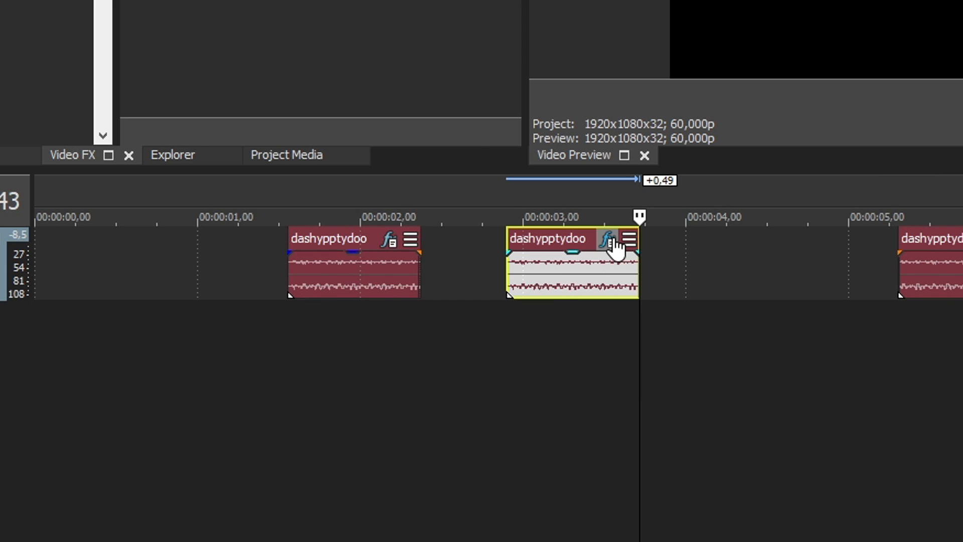
{"action": "left_click", "coordinate": [609, 237]}
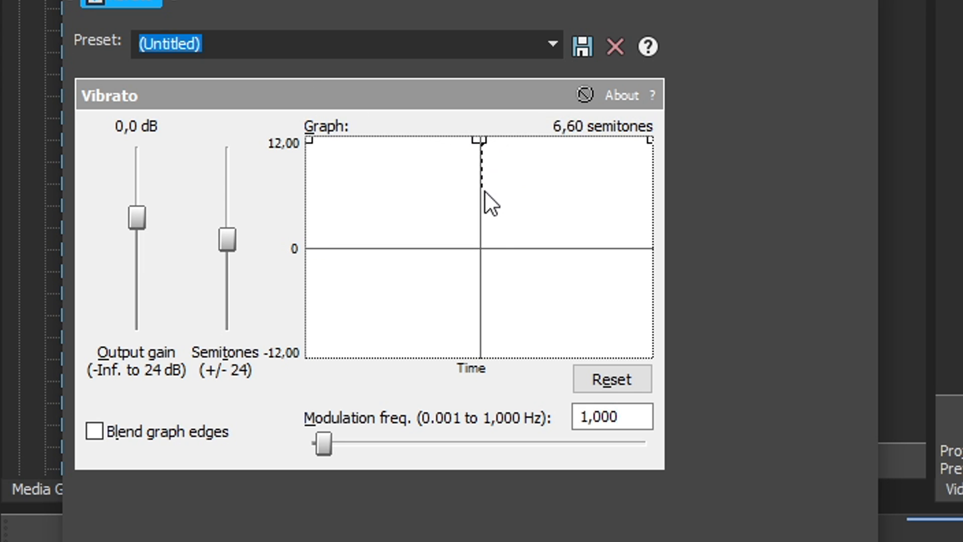
{"action": "left_click_drag", "start_coordinate": [477, 143], "coordinate": [479, 255]}
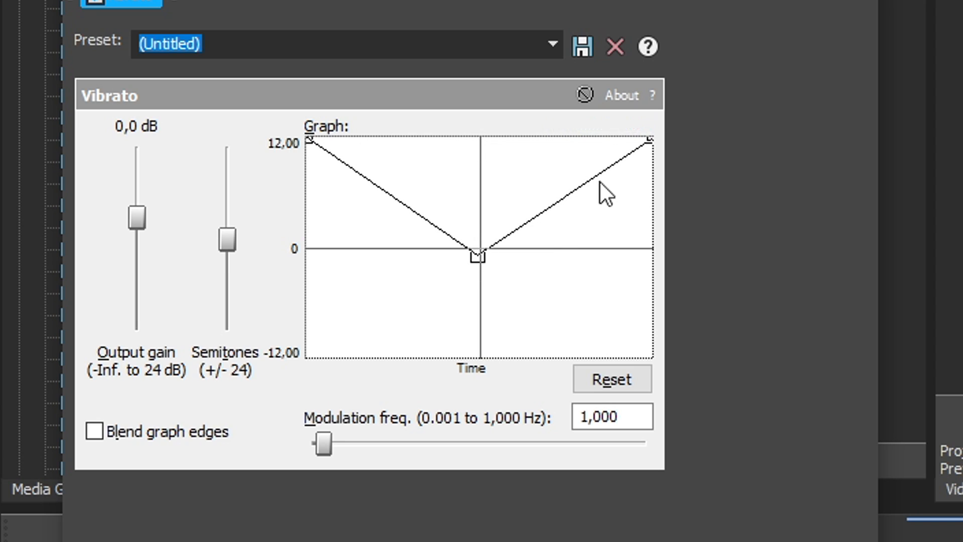
{"action": "left_click_drag", "start_coordinate": [648, 147], "coordinate": [642, 255]}
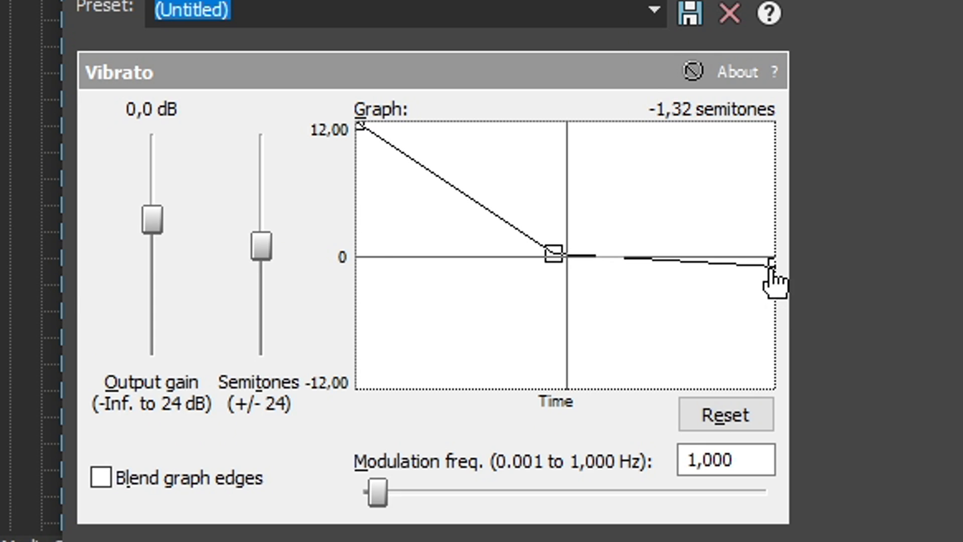
{"action": "left_click_drag", "start_coordinate": [772, 266], "coordinate": [771, 257]}
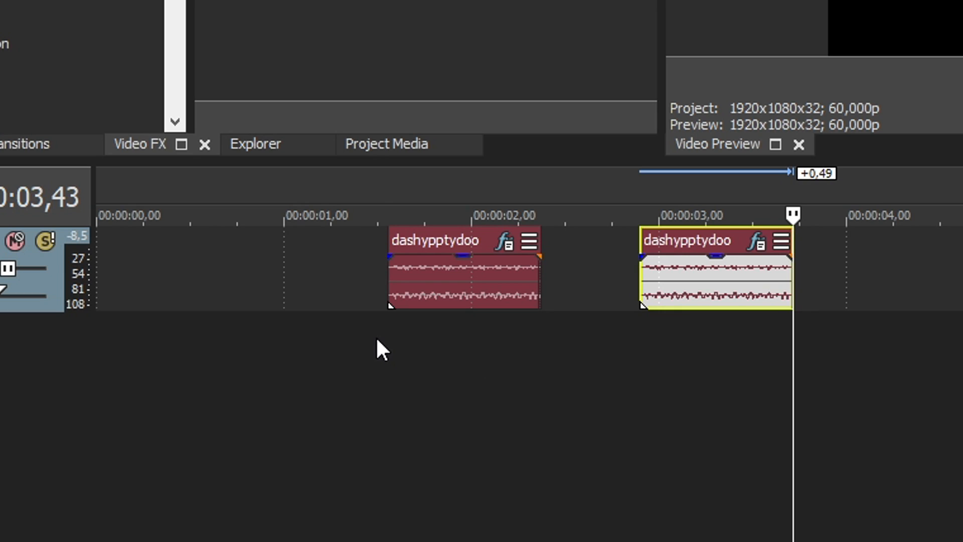
Play the two shortened dashypptydoo clips to compare their rising and falling Vibrato bends.
{"action": "left_click", "coordinate": [377, 340]}
{"action": "key", "text": "space"}
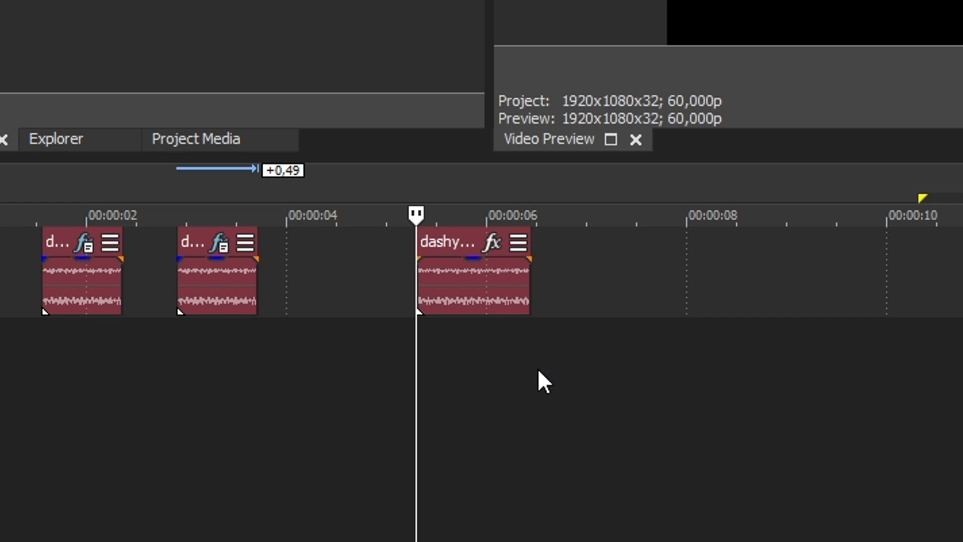
{"action": "key", "text": "space"}
{"action": "key", "text": "space"}
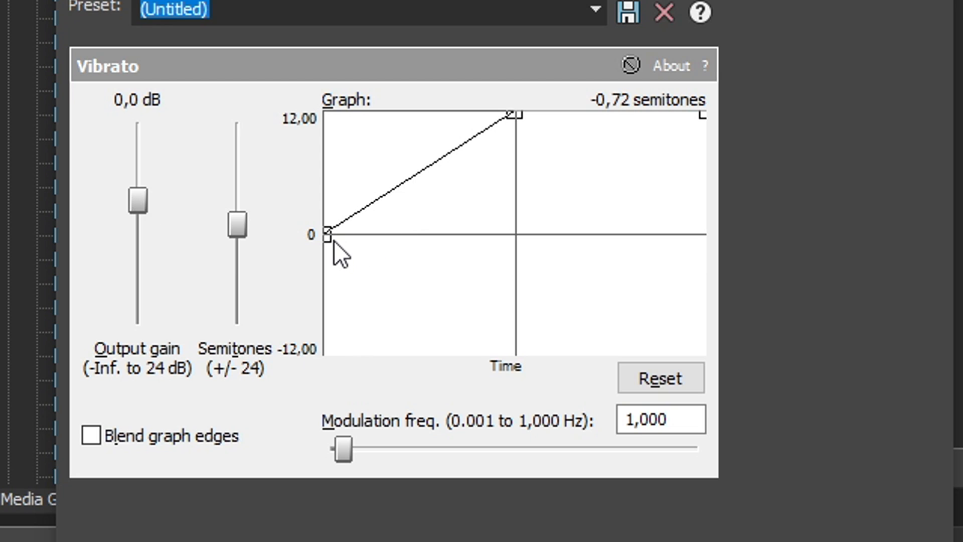
{"action": "left_click_drag", "start_coordinate": [333, 240], "coordinate": [339, 68]}
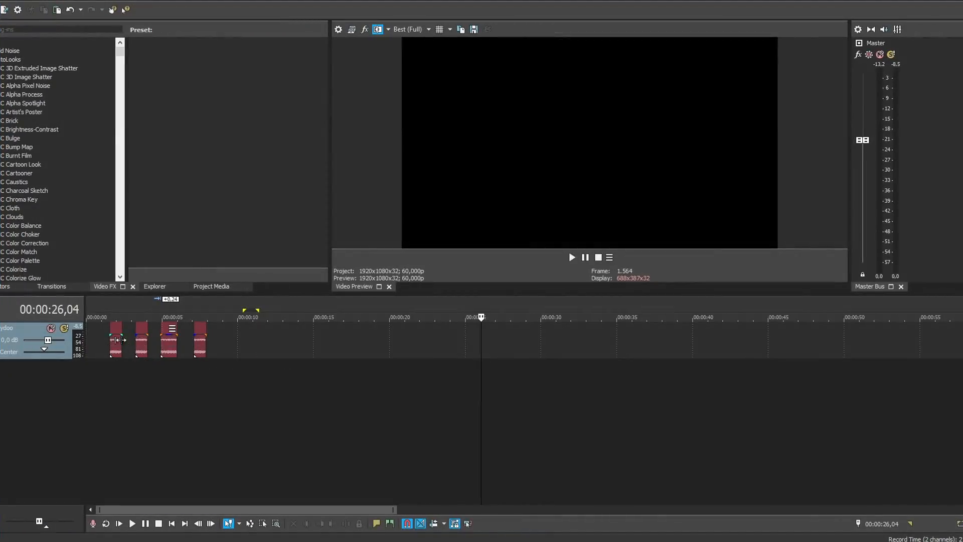
{"action": "scroll", "coordinate": [308, 349], "scroll_direction": "down", "scroll_amount": 1}
{"action": "key", "text": "Right"}
{"action": "key", "text": "Right"}
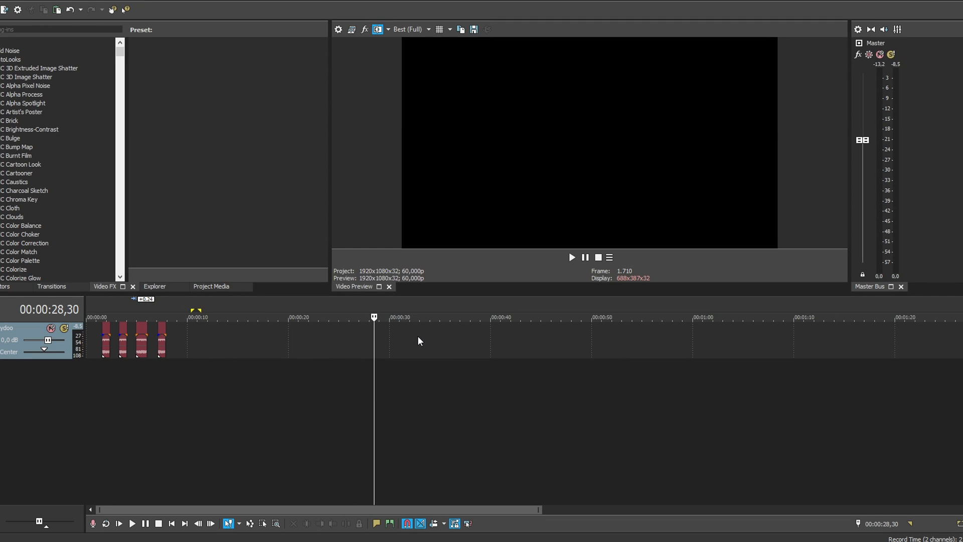
{"action": "scroll", "coordinate": [431, 337], "scroll_direction": "up", "scroll_amount": 2}
{"action": "scroll", "coordinate": [528, 330], "scroll_direction": "down", "scroll_amount": 1}
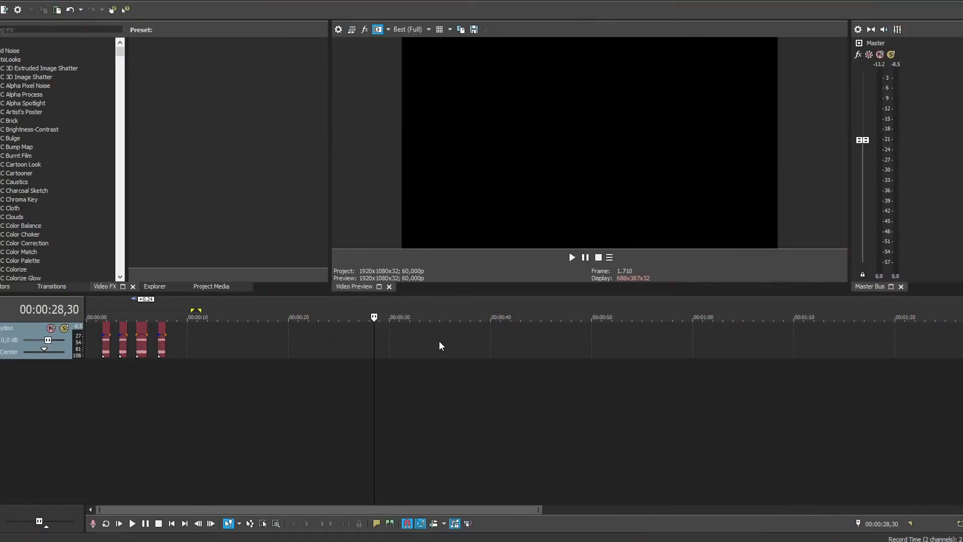
{"action": "scroll", "coordinate": [438, 341], "scroll_direction": "up", "scroll_amount": 2}
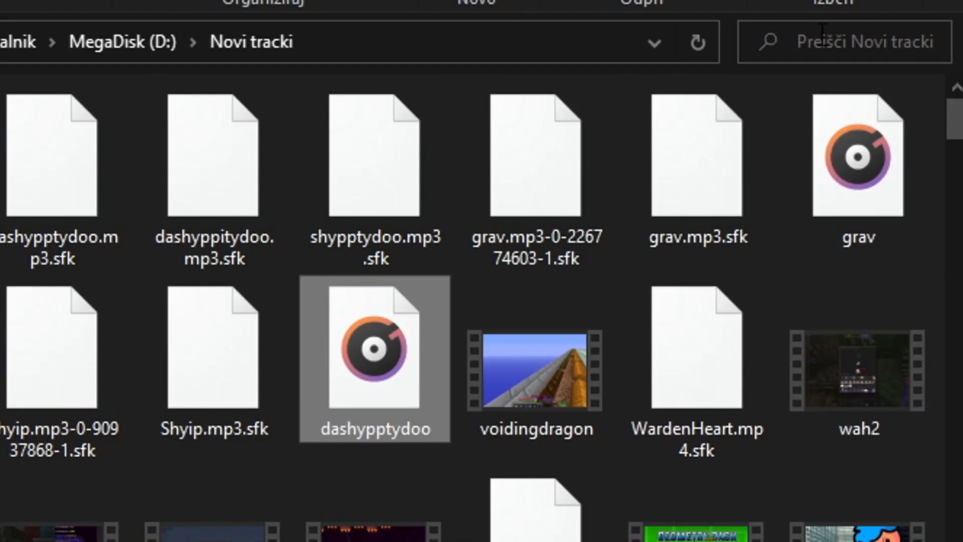
Search the files for laser and add Laser Gun - Sound Effect [HD] to the audio track after the existing clips.
{"action": "left_click", "coordinate": [819, 35]}
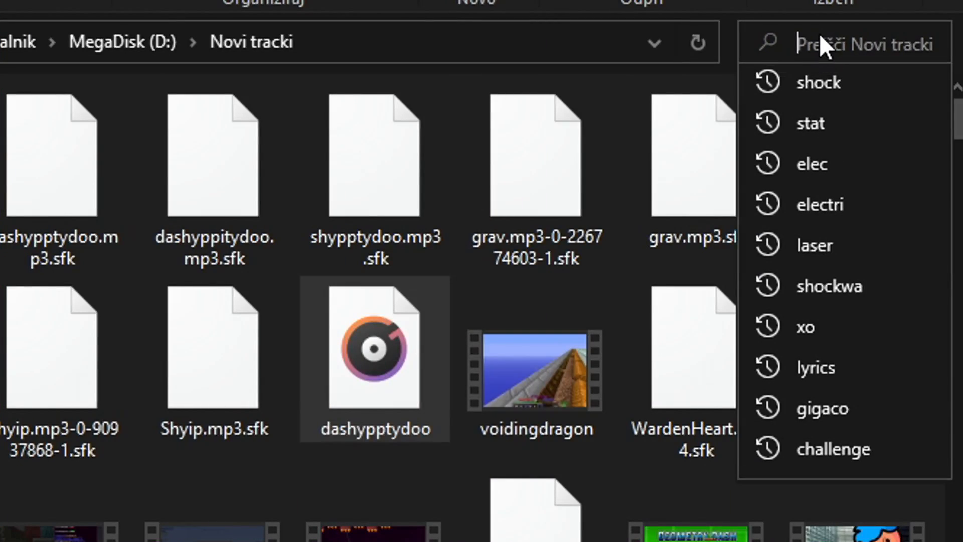
{"action": "type", "text": "laser"}
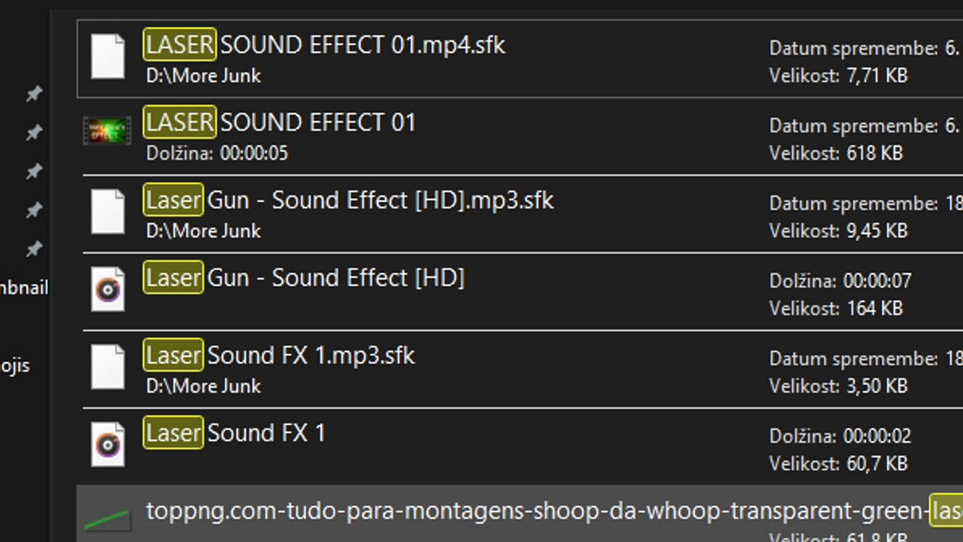
{"action": "left_click_drag", "start_coordinate": [328, 300], "coordinate": [581, 354]}
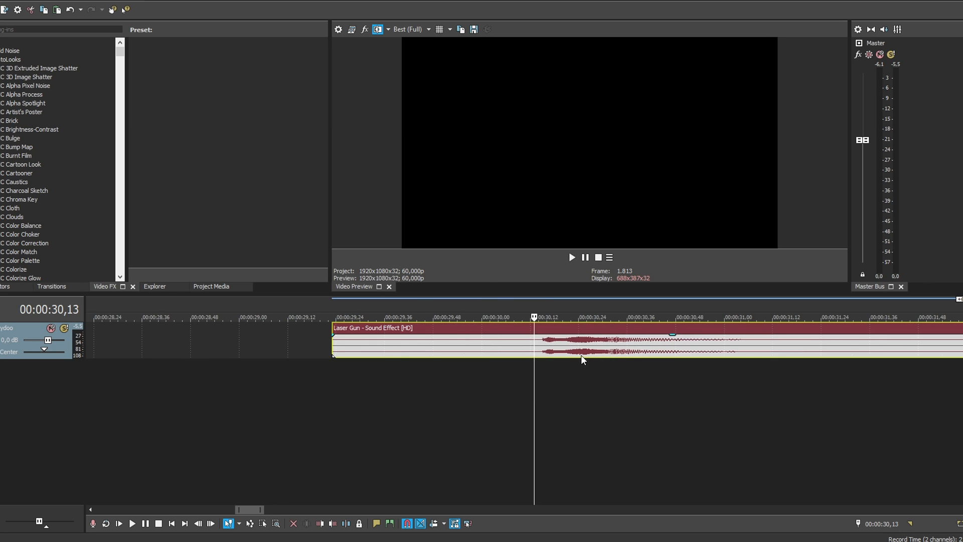
{"action": "scroll", "coordinate": [581, 354], "scroll_direction": "down", "scroll_amount": 1}
{"action": "scroll", "coordinate": [567, 360], "scroll_direction": "up", "scroll_amount": 3}
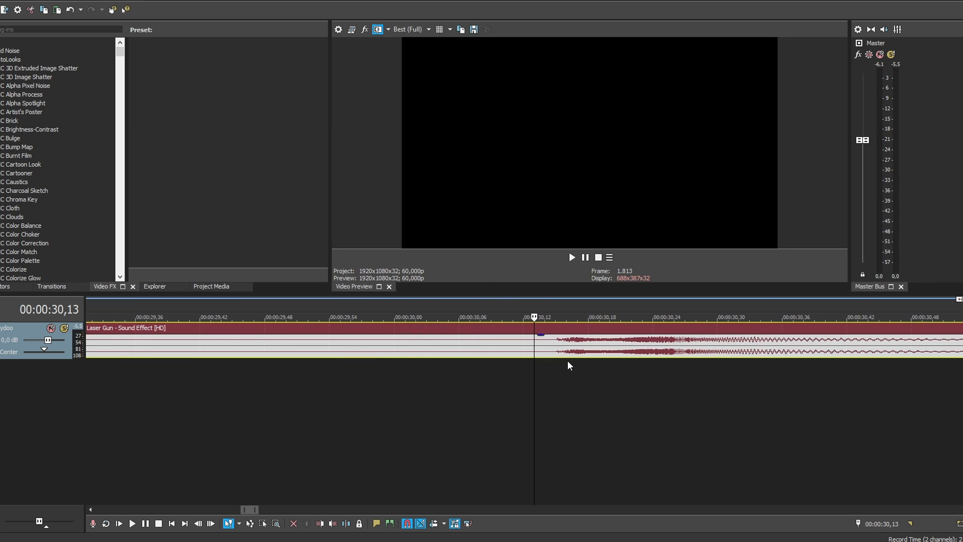
Play the laser gun clip from just before its audible part.
{"action": "scroll", "coordinate": [567, 360], "scroll_direction": "down", "scroll_amount": 1}
{"action": "key", "text": "space"}
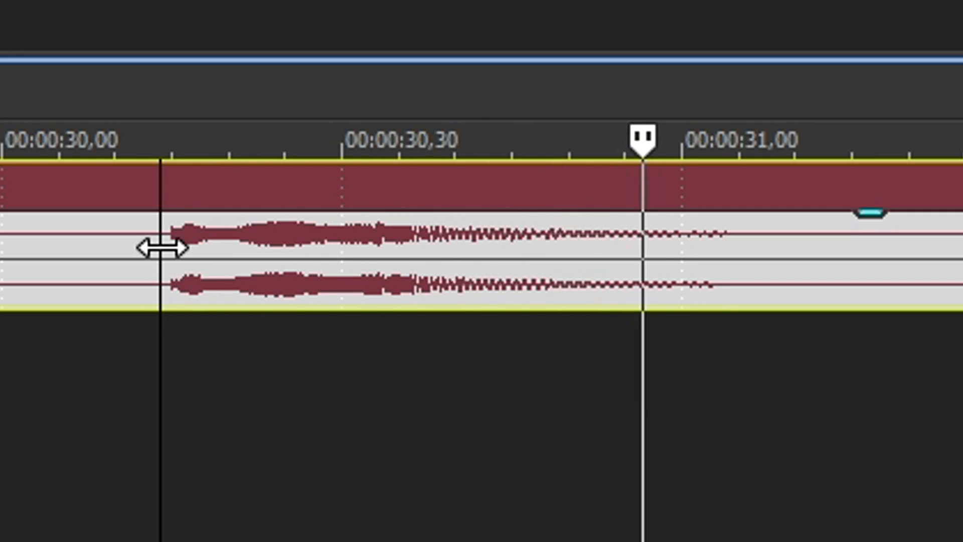
{"action": "key", "text": "space"}
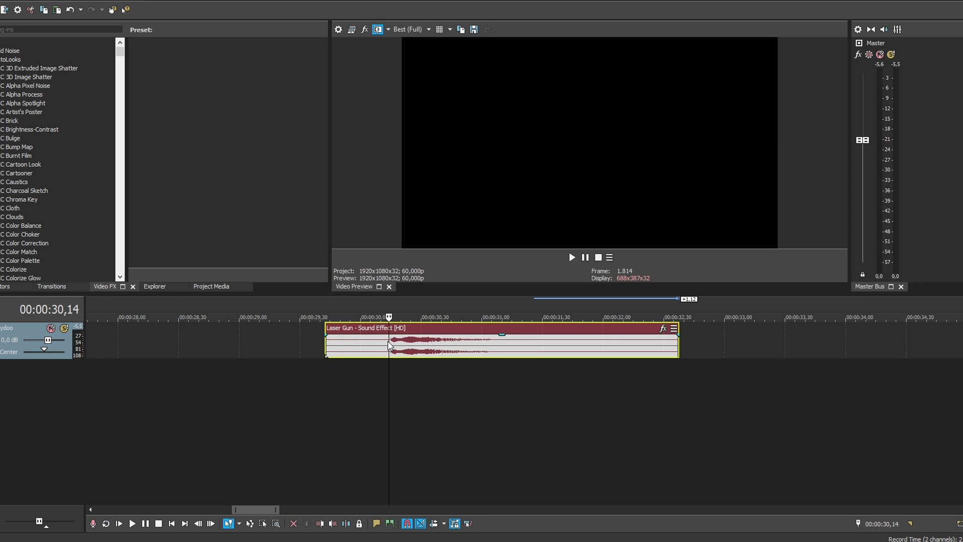
Split the laser gun clip at 00:00:30,14 and 00:00:31,24 and delete the silent pieces before and after the sound.
{"action": "key", "text": "s"}
{"action": "left_click", "coordinate": [372, 348]}
{"action": "key", "text": "Delete"}
{"action": "left_click", "coordinate": [528, 346]}
{"action": "key", "text": "s"}
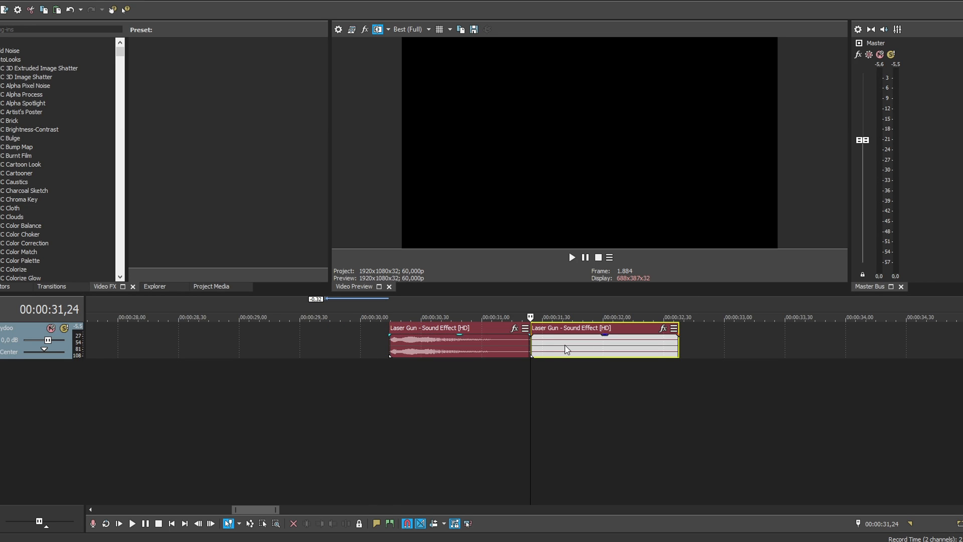
{"action": "key", "text": "Delete"}
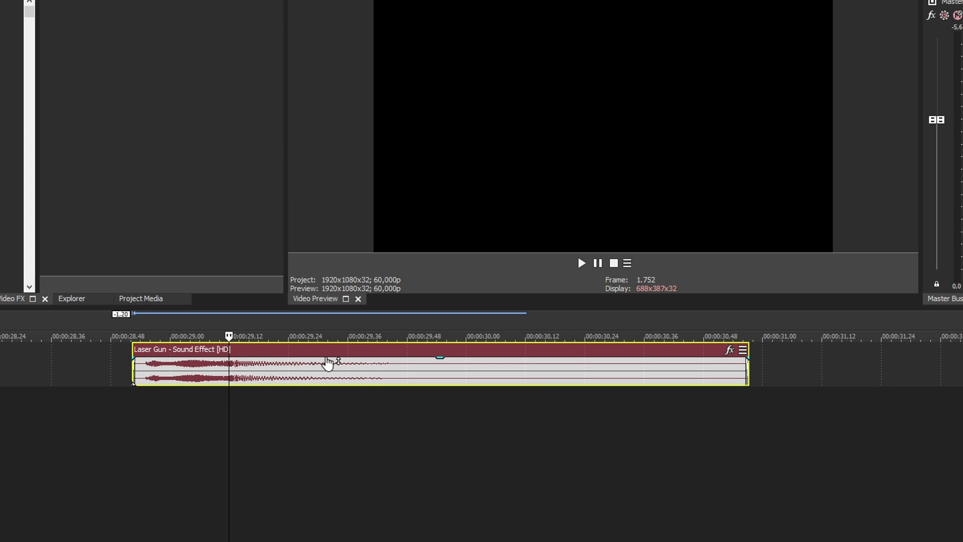
Add the Pitch Shift effect to the laser gun clip, change its semitone shift, and play the clip.
{"action": "left_click", "coordinate": [730, 350]}
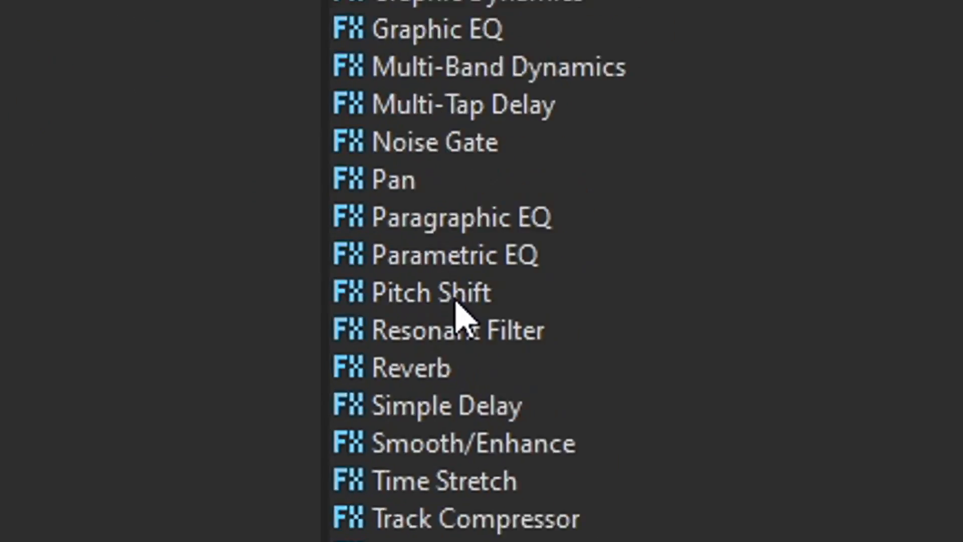
{"action": "double_click", "coordinate": [397, 309]}
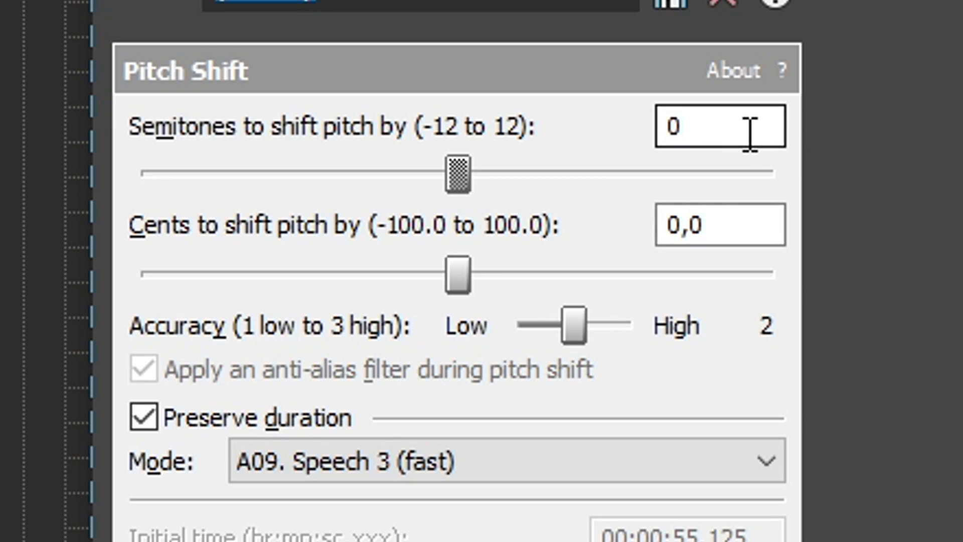
{"action": "left_click_drag", "start_coordinate": [750, 135], "coordinate": [645, 138]}
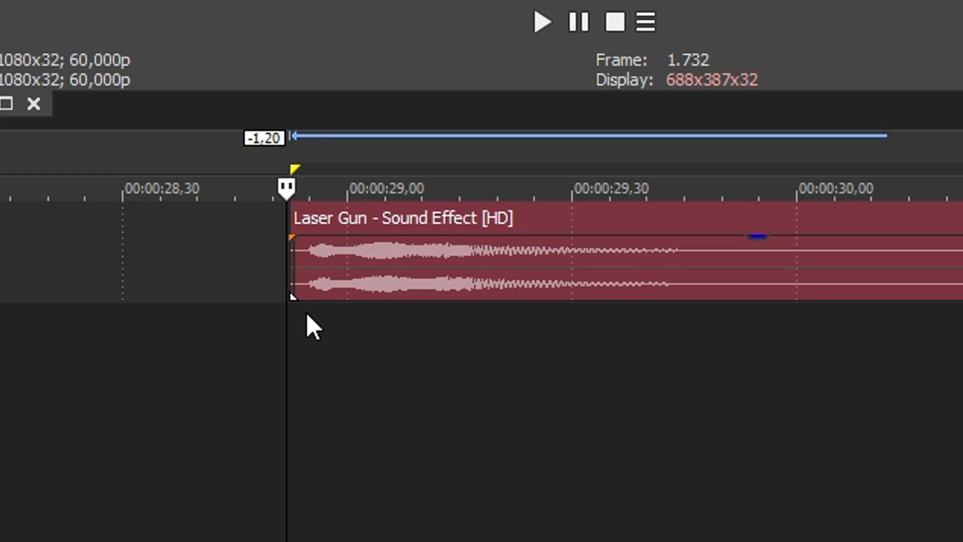
{"action": "key", "text": "space"}
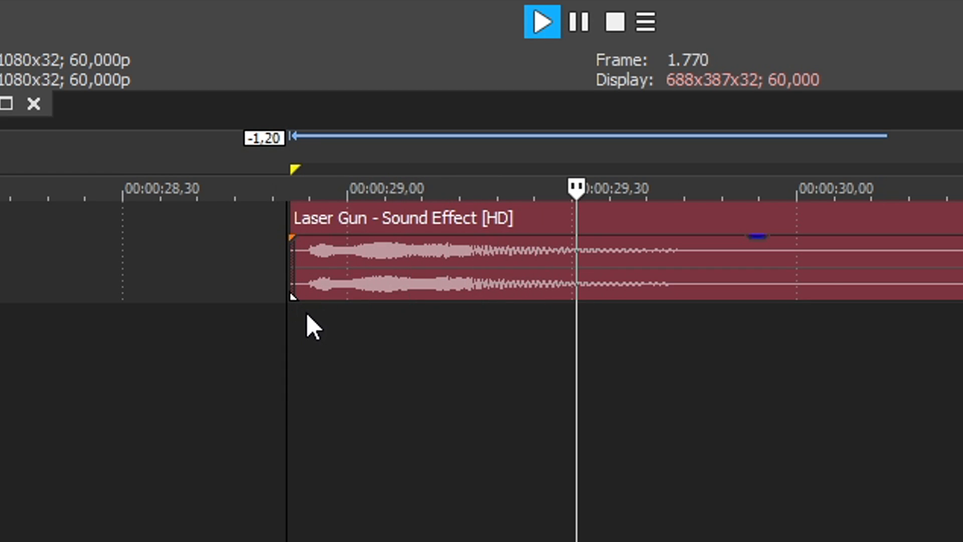
Lengthen the laser gun clip to about 4.7 seconds and add the Chorus effect after Pitch Shift.
{"action": "left_click_drag", "start_coordinate": [863, 275], "coordinate": [895, 274]}
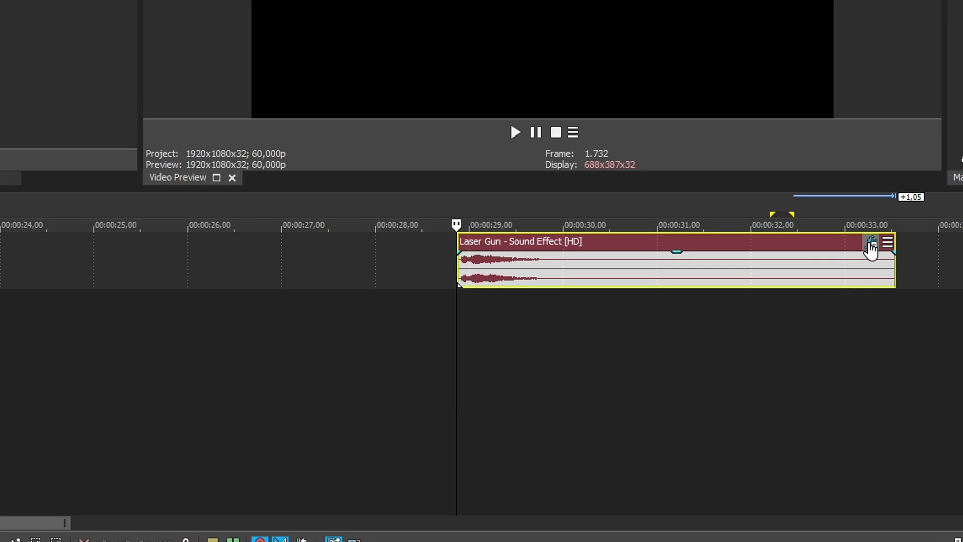
{"action": "left_click", "coordinate": [871, 246]}
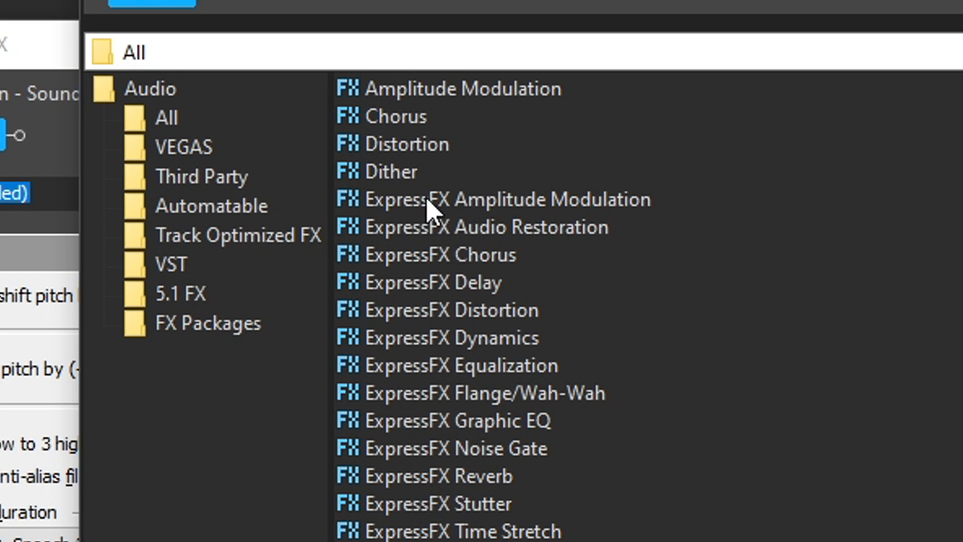
{"action": "left_click", "coordinate": [409, 120]}
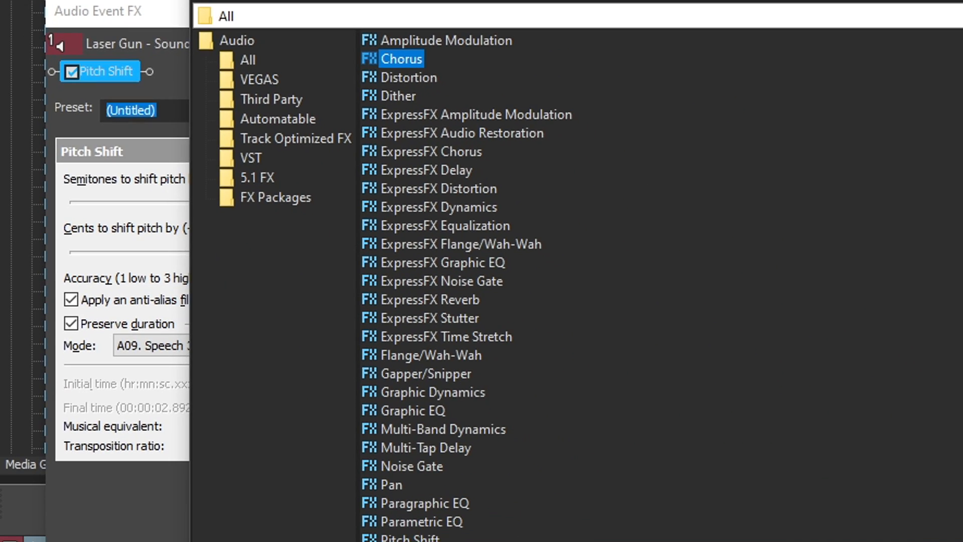
{"action": "left_click", "coordinate": [954, 15]}
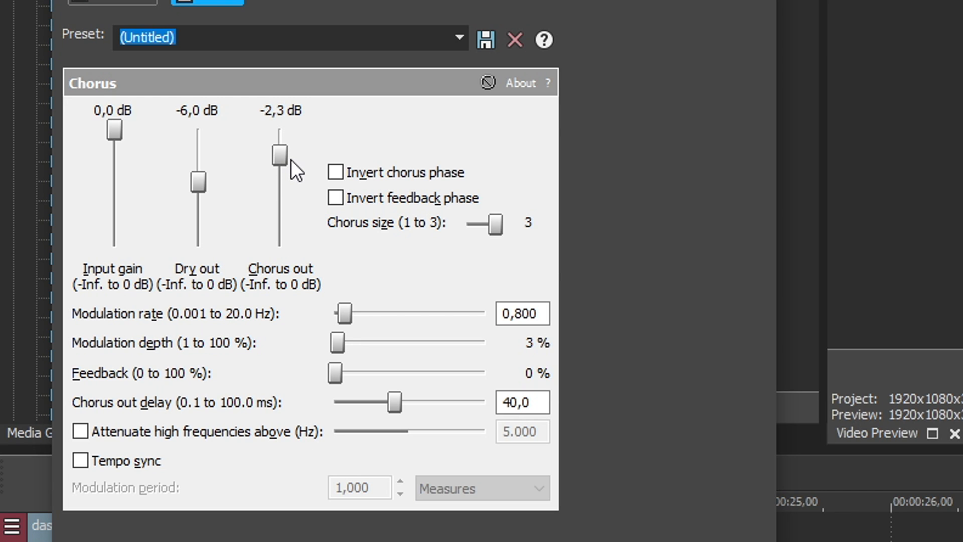
Set Chorus out to -3.4 dB, modulation depth and feedback to 100%, and enable inverted feedback phase, high-frequency attenuation above 5,000 Hz and tempo sync.
{"action": "left_click_drag", "start_coordinate": [288, 160], "coordinate": [305, 170]}
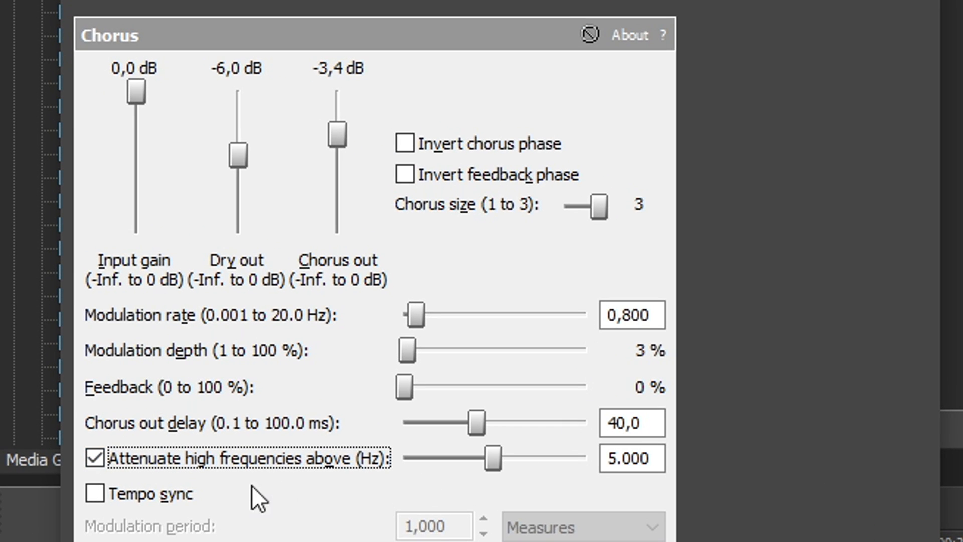
{"action": "left_click", "coordinate": [81, 461]}
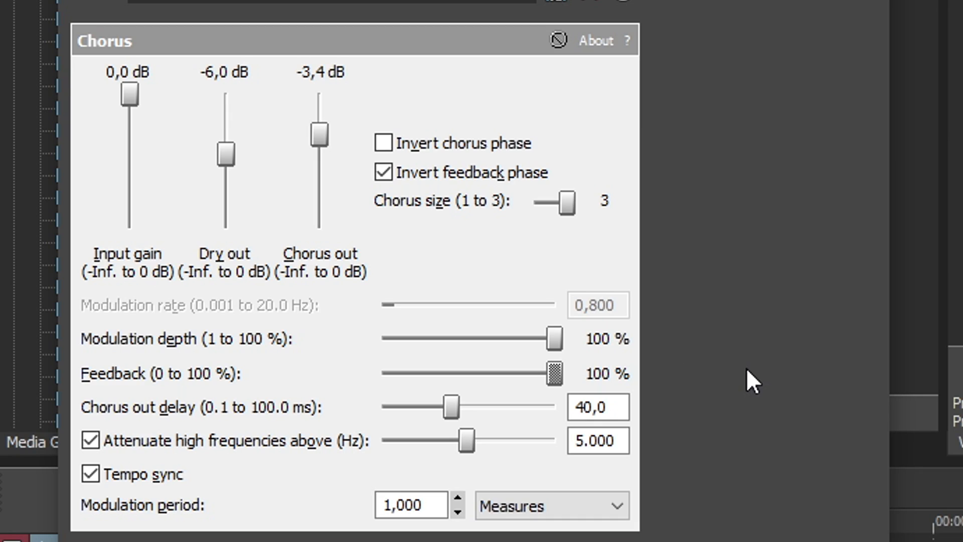
{"action": "left_click", "coordinate": [537, 363]}
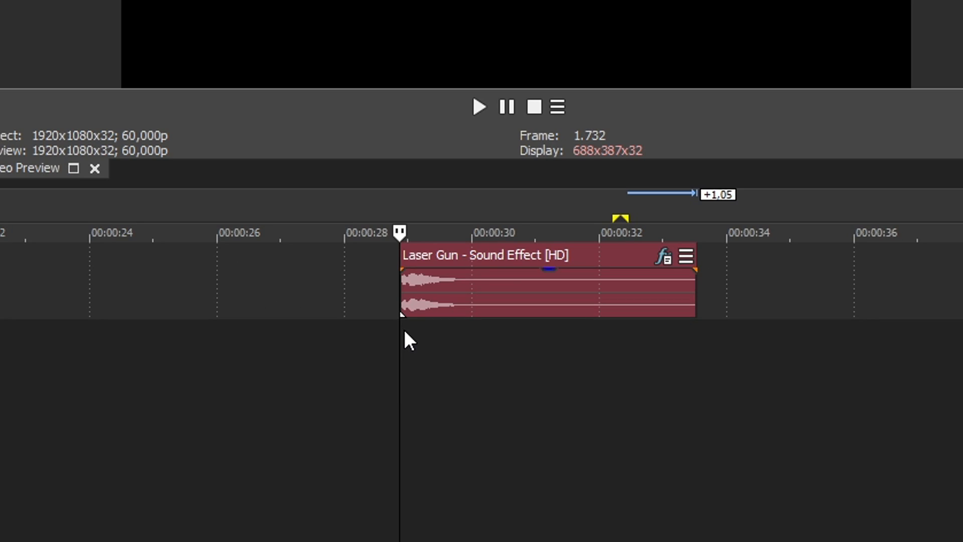
Play the laser gun clip with the Chorus effect applied.
{"action": "key", "text": "space"}
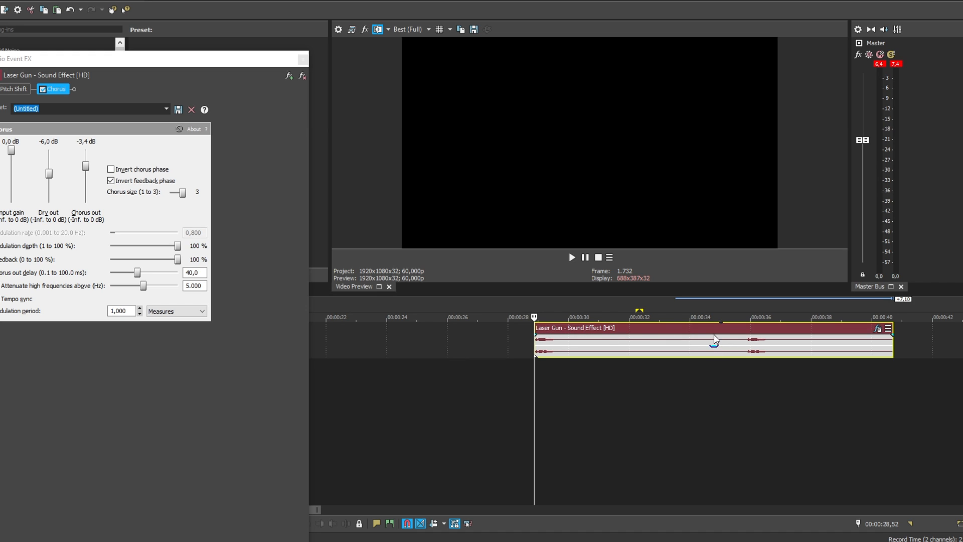
{"action": "scroll", "coordinate": [615, 350], "scroll_direction": "up", "scroll_amount": 1}
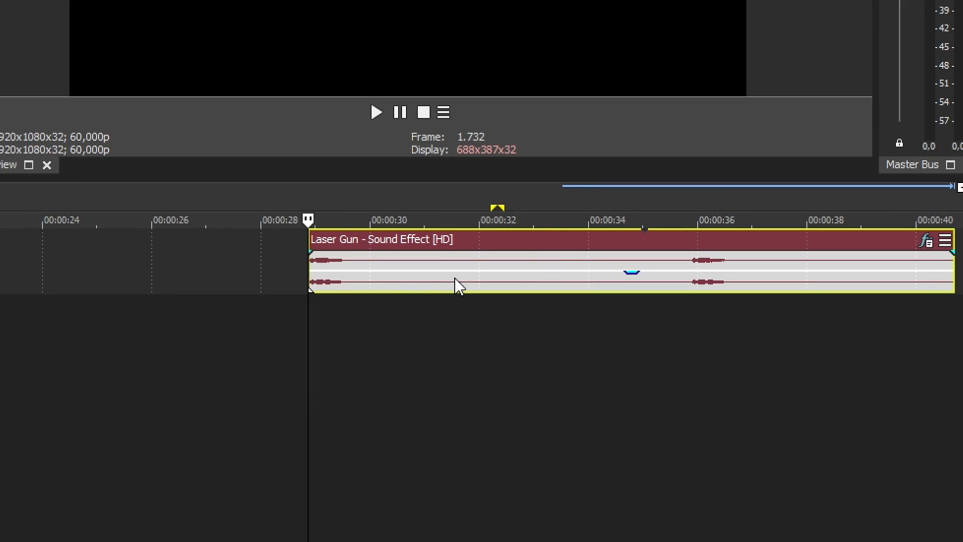
{"action": "scroll", "coordinate": [616, 349], "scroll_direction": "down", "scroll_amount": 1}
{"action": "key", "text": "space"}
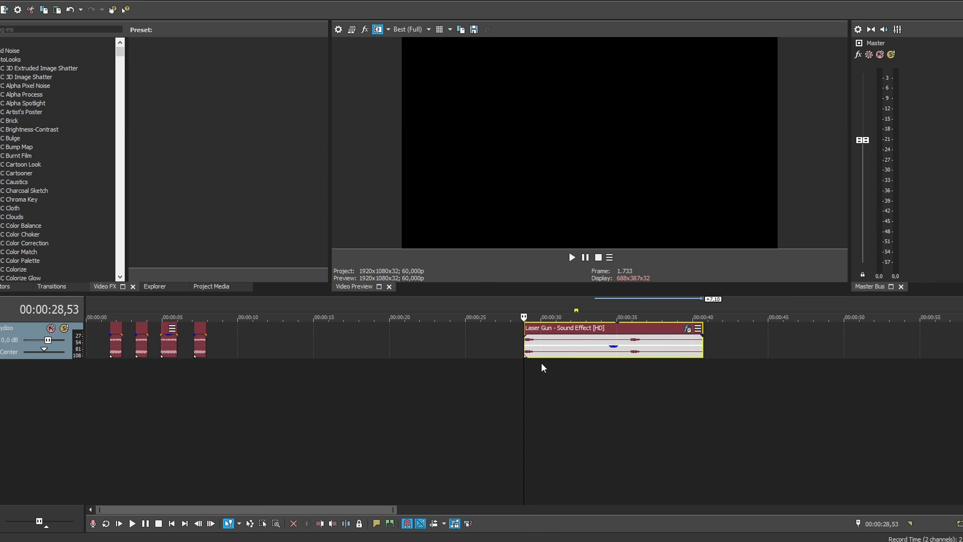
Move the laser gun clip earlier on the track so it starts at 00:00:19,21.
{"action": "left_click_drag", "start_coordinate": [540, 354], "coordinate": [392, 338]}
{"action": "scroll", "coordinate": [577, 354], "scroll_direction": "up", "scroll_amount": 2}
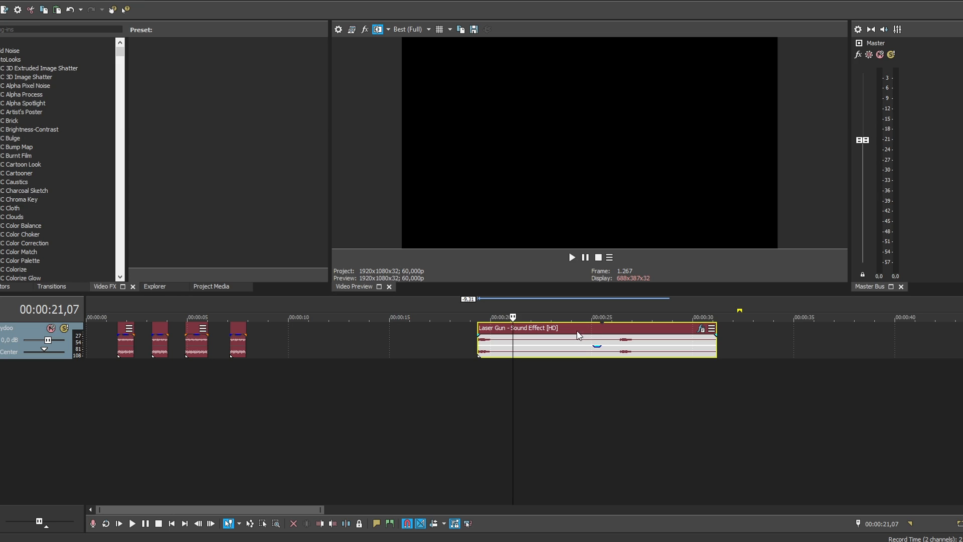
{"action": "scroll", "coordinate": [478, 340], "scroll_direction": "up", "scroll_amount": 5}
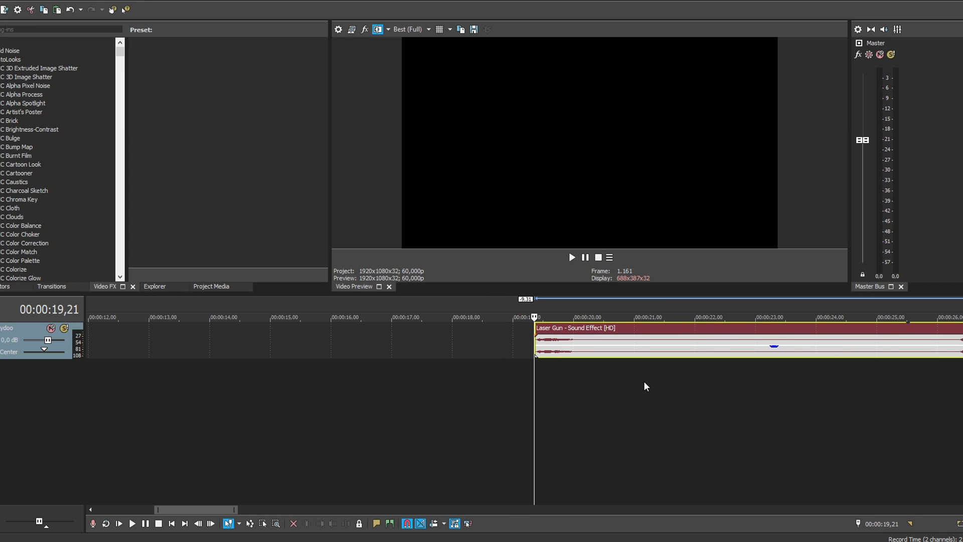
Select the laser gun clip's whole time range and render it as lasergunio in D:\Novi tracki.
{"action": "scroll", "coordinate": [471, 341], "scroll_direction": "down", "scroll_amount": 5}
{"action": "double_click", "coordinate": [471, 341]}
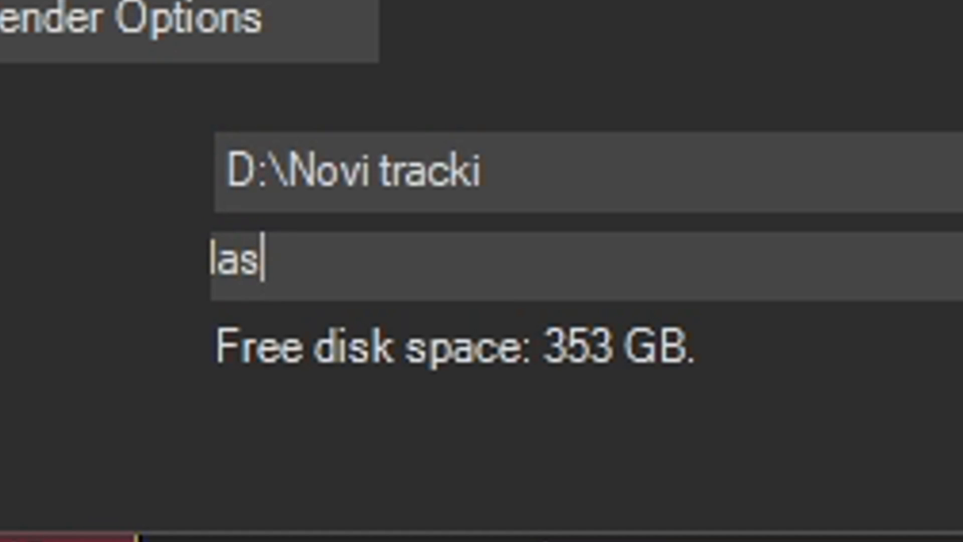
{"action": "type", "text": "er"}
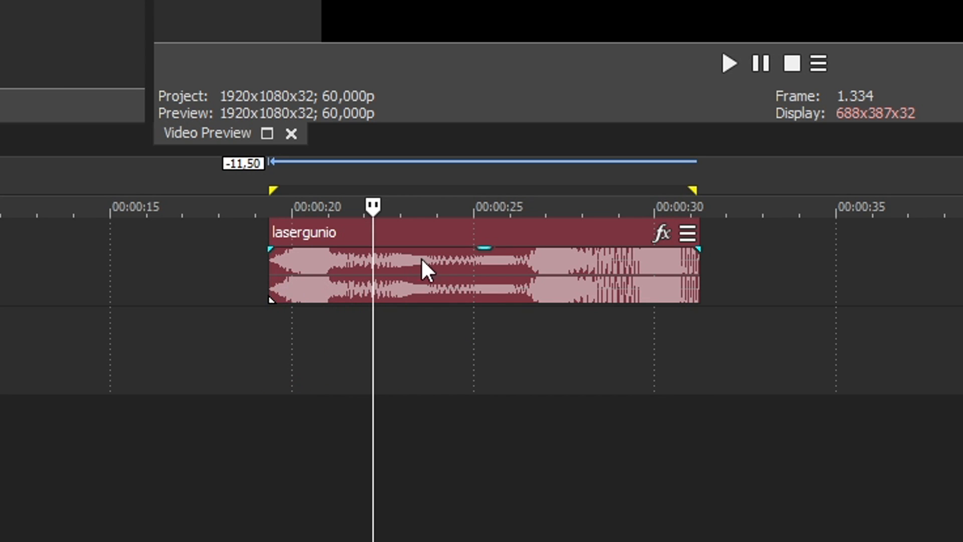
Place the rendered lasergunio clip on the track above the original audio, starting at about 00:00:19,38.
{"action": "left_click_drag", "start_coordinate": [429, 249], "coordinate": [466, 282]}
{"action": "left_click_drag", "start_coordinate": [380, 262], "coordinate": [409, 266]}
{"action": "scroll", "coordinate": [644, 290], "scroll_direction": "up", "scroll_amount": 2}
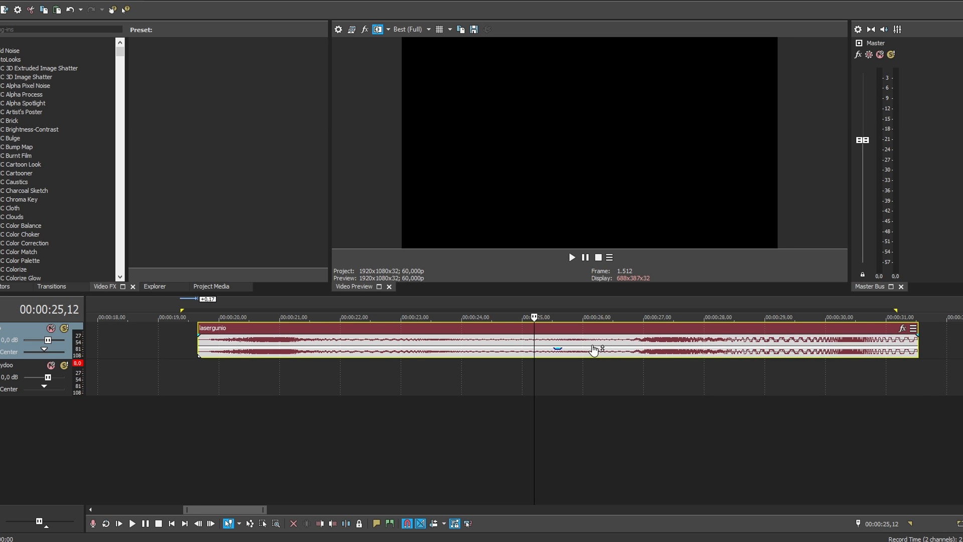
{"action": "scroll", "coordinate": [594, 350], "scroll_direction": "up", "scroll_amount": 1}
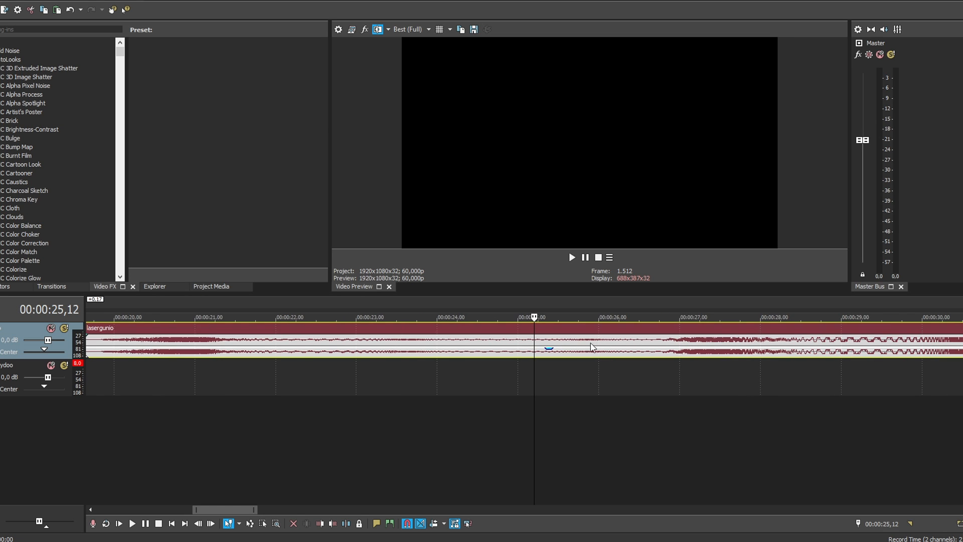
Cut a short section out of the lasergunio clip around 00:00:25 to 00:00:26 and delete the rest.
{"action": "key", "text": "s"}
{"action": "left_click", "coordinate": [616, 340]}
{"action": "key", "text": "s"}
{"action": "left_click", "coordinate": [636, 341]}
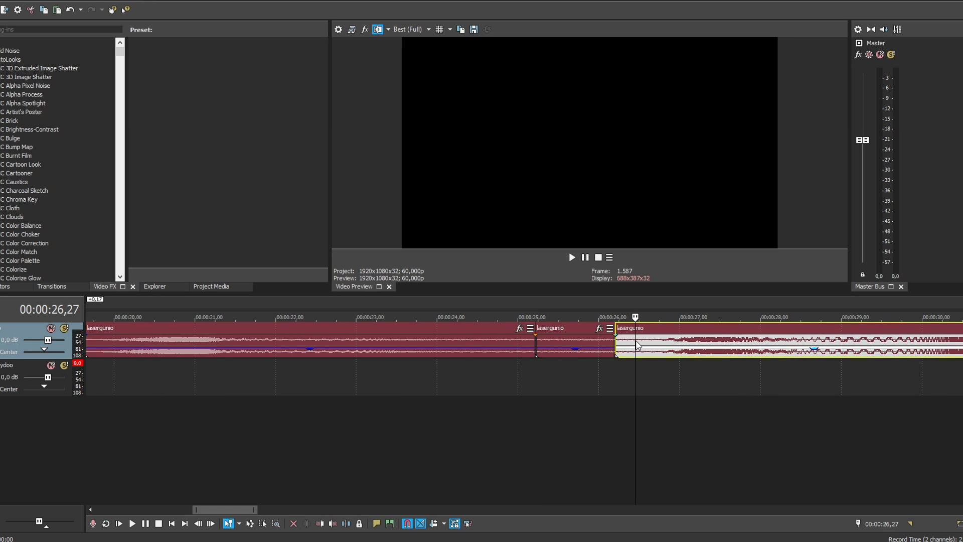
{"action": "key", "text": "Delete"}
{"action": "left_click_drag", "start_coordinate": [487, 279], "coordinate": [430, 293]}
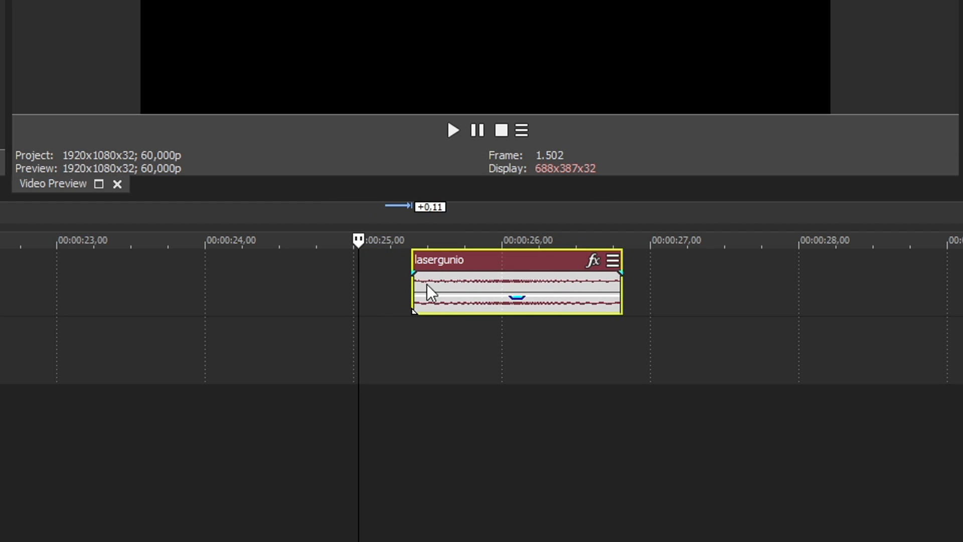
Play the remaining lasergunio section from just before its start.
{"action": "left_click", "coordinate": [385, 286]}
{"action": "key", "text": "space"}
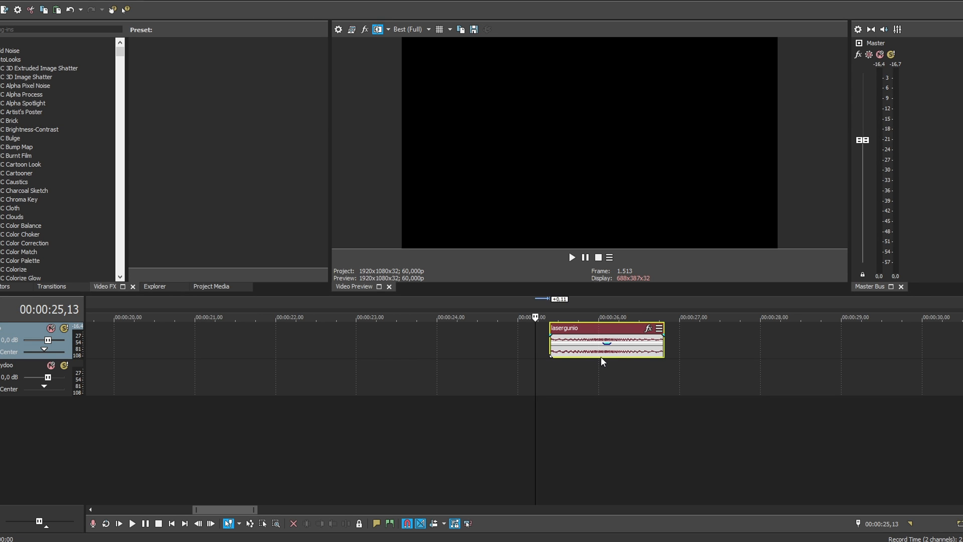
{"action": "left_click", "coordinate": [600, 356]}
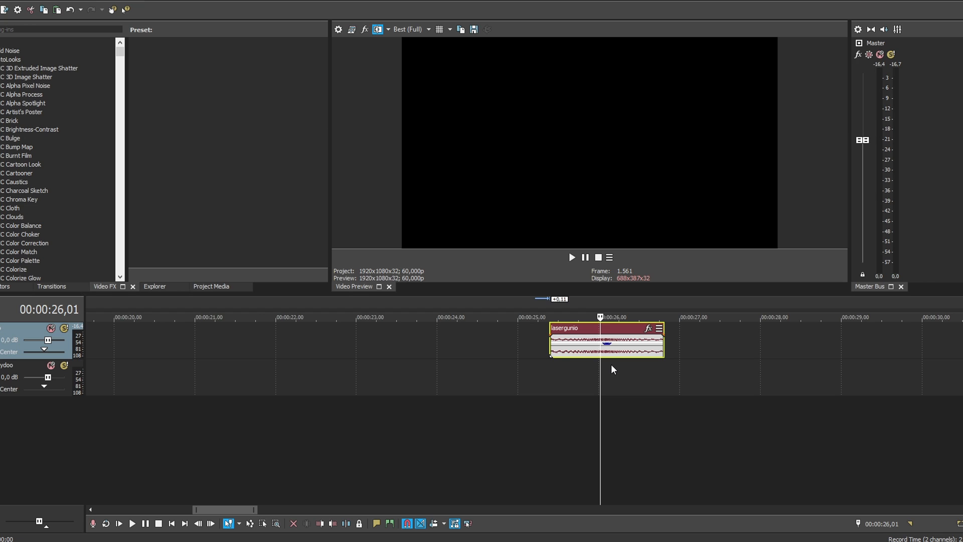
Add Pitch Shift to the lasergunio section with duration preserved in Speech 3 (fast) mode, set to -12 semitones and -15 cents.
{"action": "key", "text": "Up"}
{"action": "left_click", "coordinate": [646, 328]}
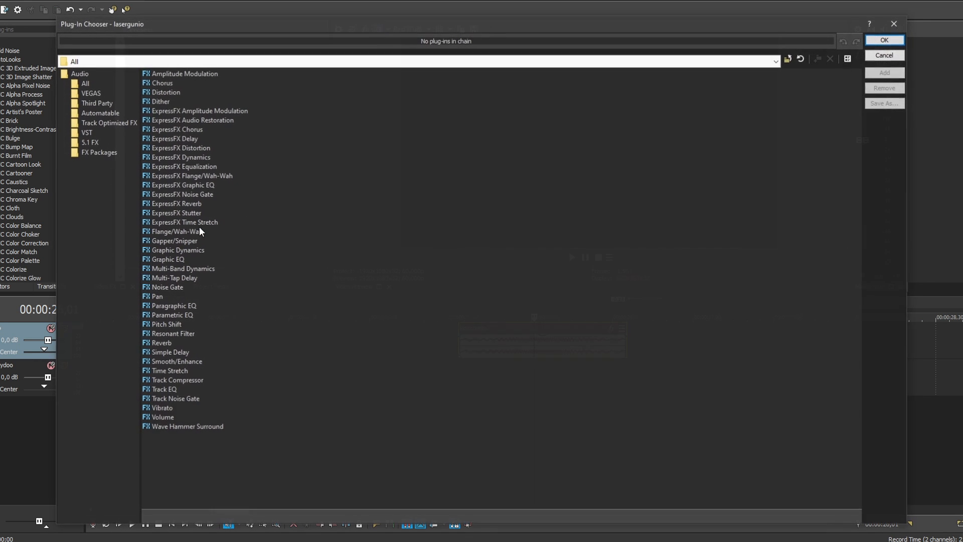
{"action": "left_click", "coordinate": [174, 321]}
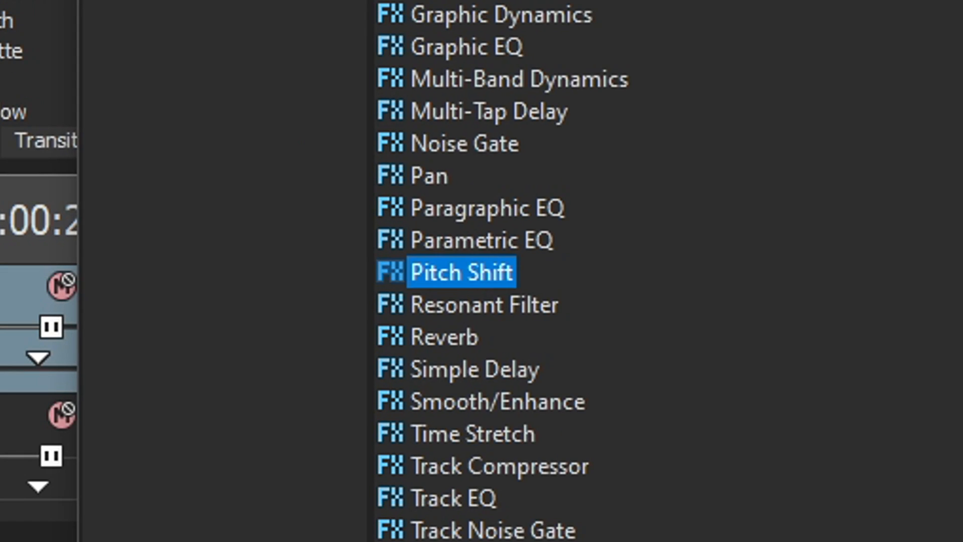
{"action": "key", "text": "Return"}
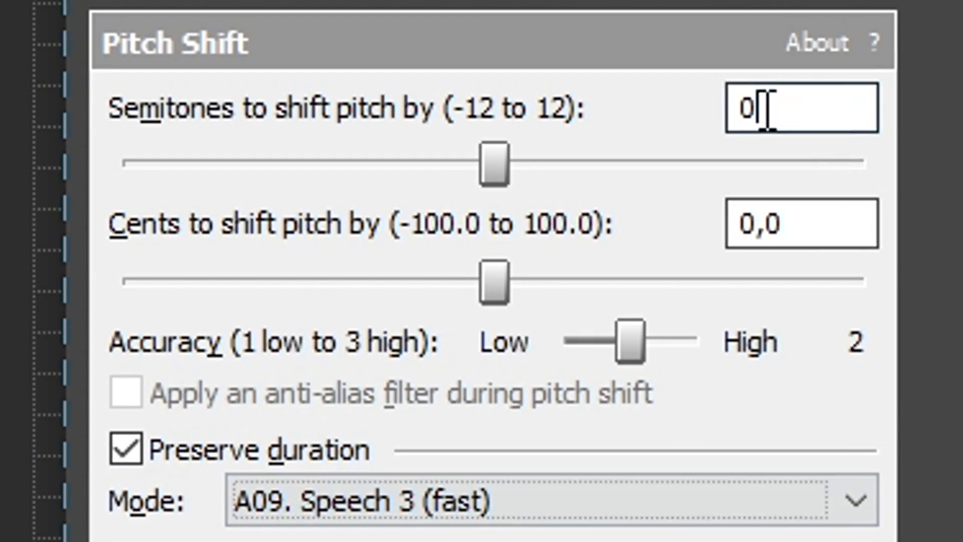
{"action": "double_click", "coordinate": [663, 45]}
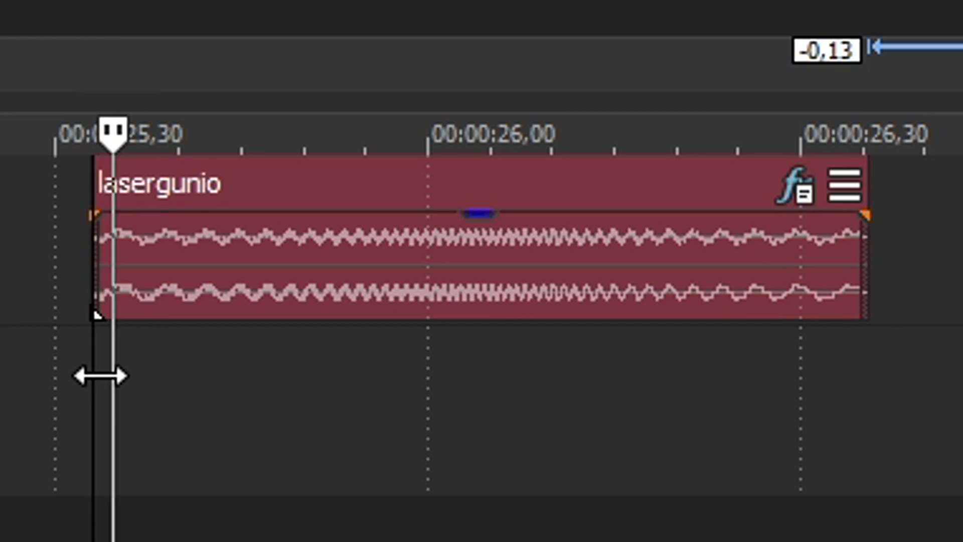
{"action": "key", "text": "space"}
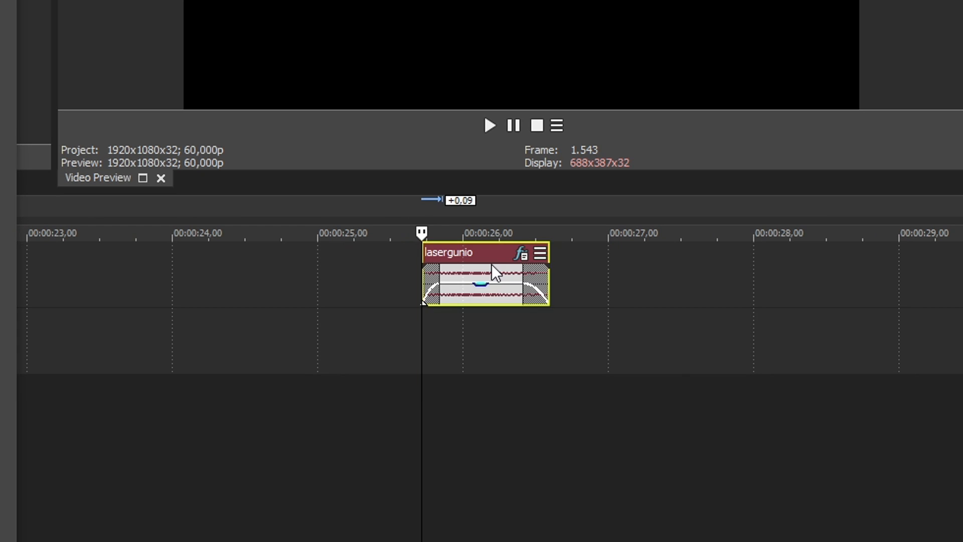
Position the faded lasergunio clip at about 00:00:26 and play it back.
{"action": "left_click_drag", "start_coordinate": [574, 334], "coordinate": [593, 334]}
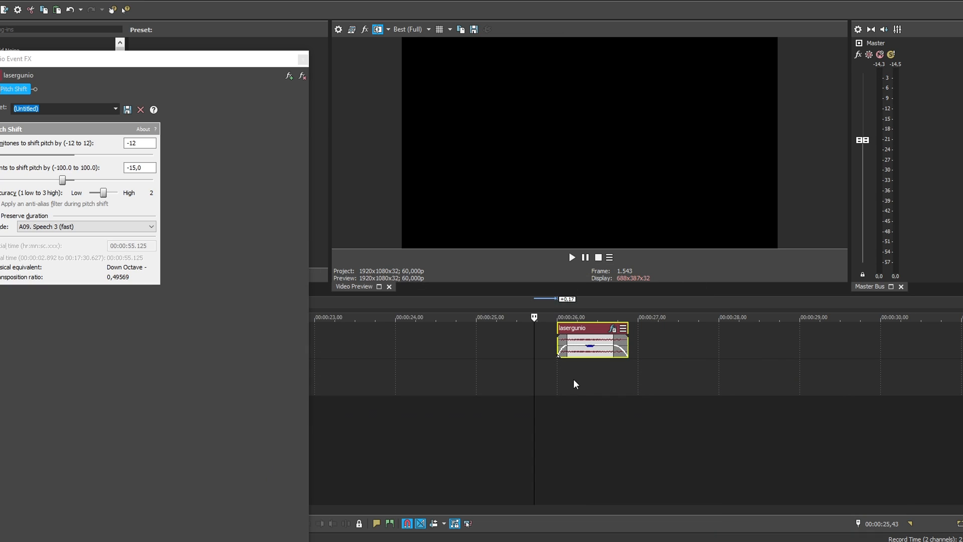
{"action": "left_click", "coordinate": [476, 347]}
{"action": "scroll", "coordinate": [627, 362], "scroll_direction": "up", "scroll_amount": 3}
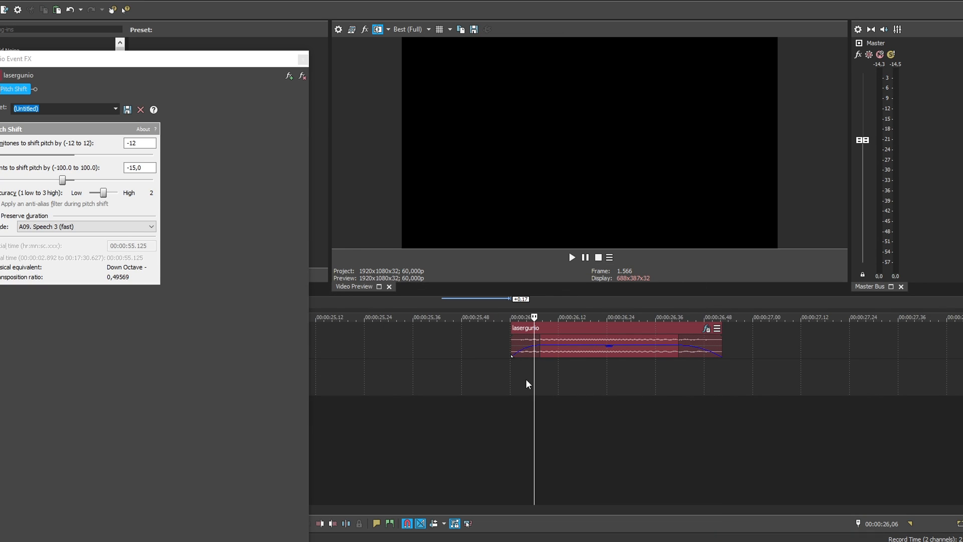
{"action": "left_click", "coordinate": [382, 347]}
{"action": "left_click_drag", "start_coordinate": [510, 265], "coordinate": [477, 265]}
{"action": "left_click_drag", "start_coordinate": [410, 259], "coordinate": [421, 260]}
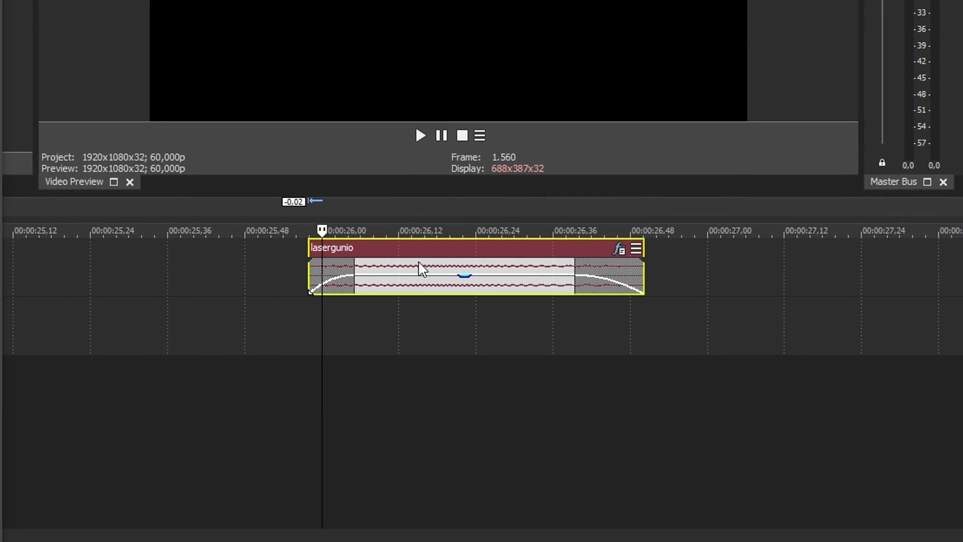
{"action": "left_click", "coordinate": [286, 346]}
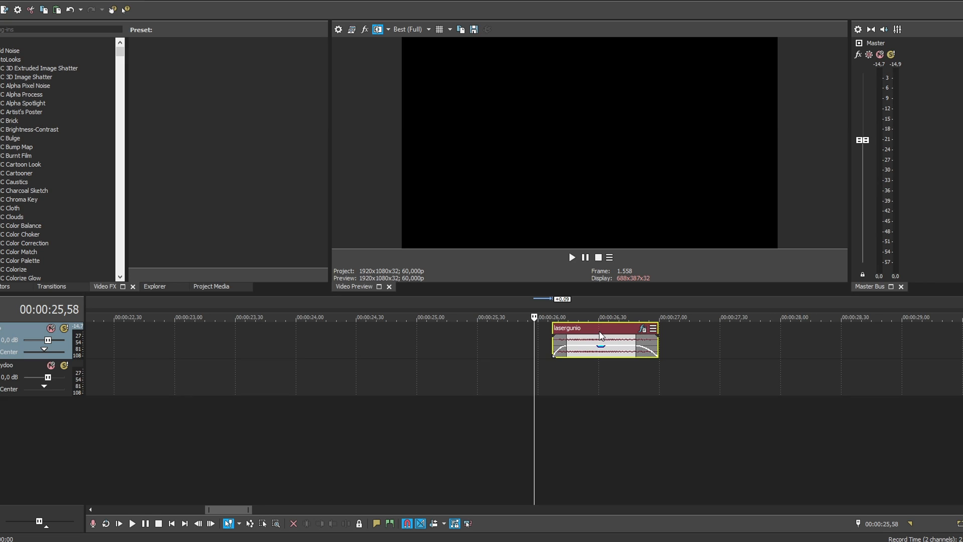
Move the faded lasergunio clip earlier on the track, starting at about 00:00:21,23.
{"action": "left_click", "coordinate": [563, 331]}
{"action": "scroll", "coordinate": [653, 351], "scroll_direction": "up", "scroll_amount": 3}
{"action": "scroll", "coordinate": [652, 351], "scroll_direction": "down", "scroll_amount": 3}
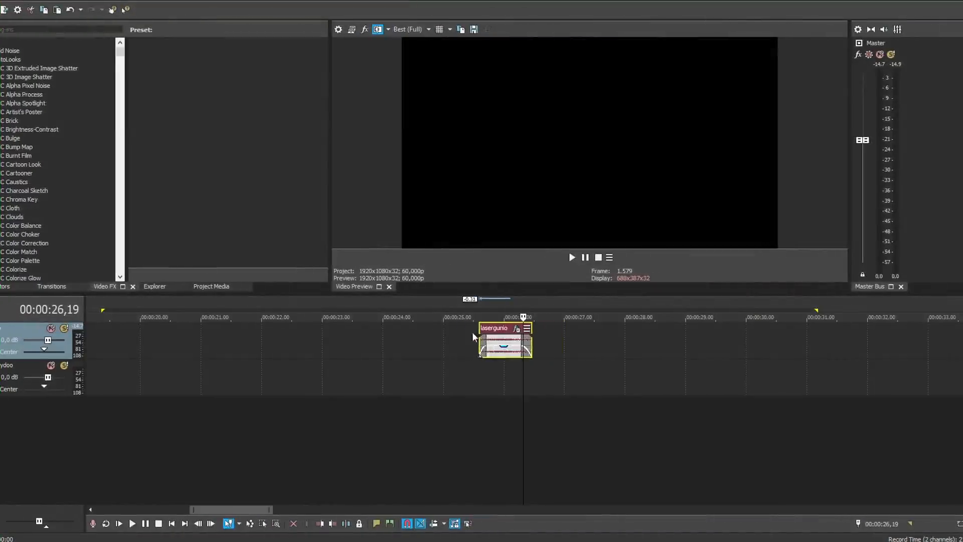
{"action": "left_click_drag", "start_coordinate": [471, 332], "coordinate": [242, 332]}
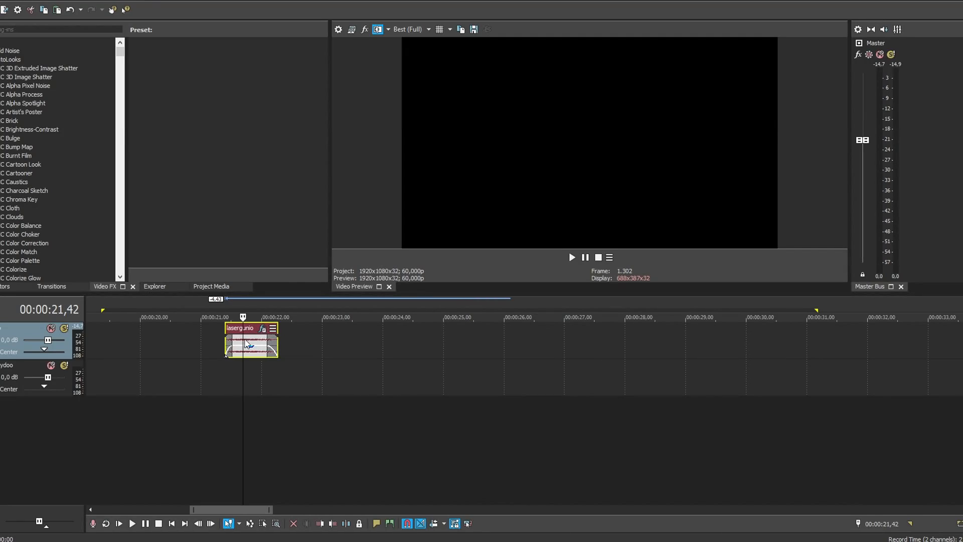
Copy the lasergunio clip so the duplicate starts at about 00:00:25,30, and cut off the duplicate's first part.
{"action": "key", "text": "s"}
{"action": "left_click_drag", "start_coordinate": [262, 337], "coordinate": [450, 335]}
{"action": "left_click", "coordinate": [440, 339]}
{"action": "scroll", "coordinate": [555, 376], "scroll_direction": "up", "scroll_amount": 3}
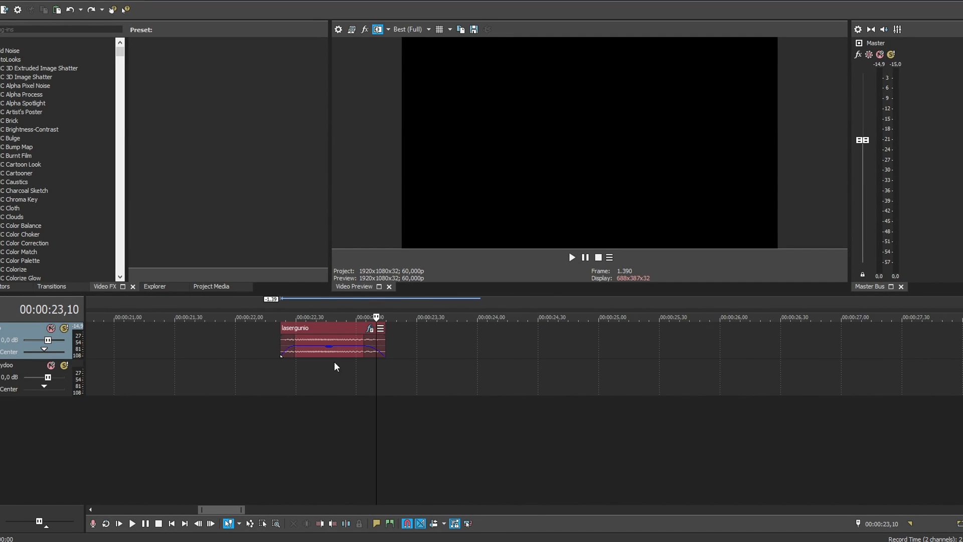
{"action": "left_click", "coordinate": [322, 345]}
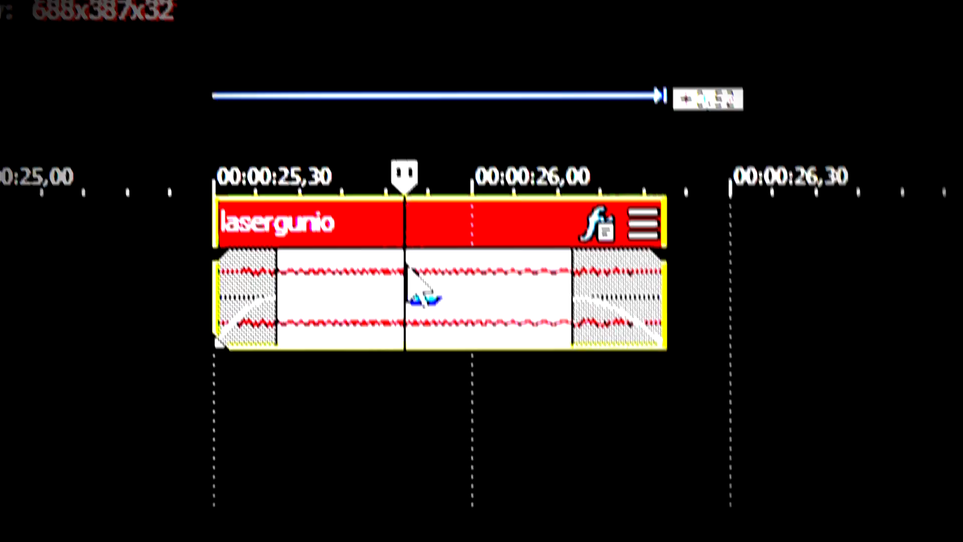
{"action": "key", "text": "s"}
{"action": "left_click", "coordinate": [357, 297]}
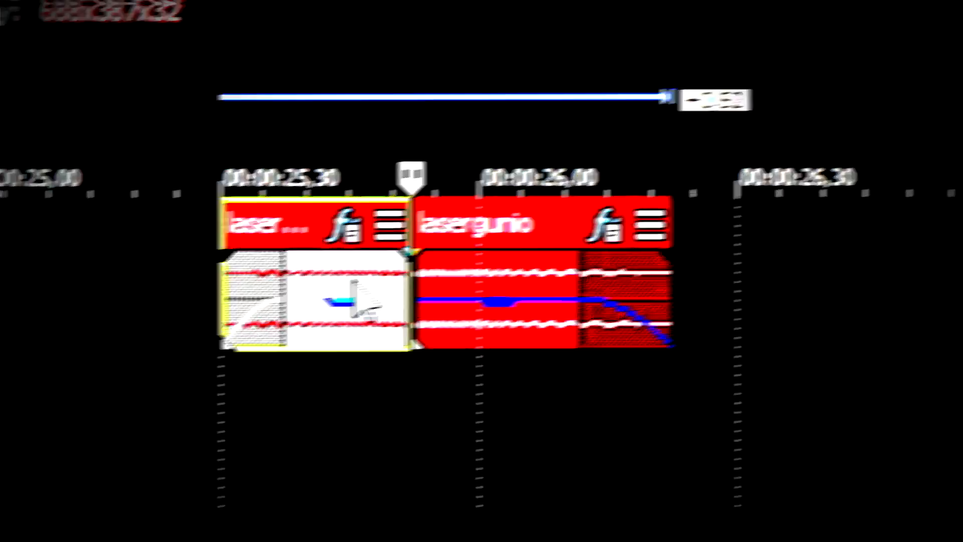
Place the ShockWave Motion Pulse subclip from the project media on the upper track.
{"action": "left_click", "coordinate": [209, 287]}
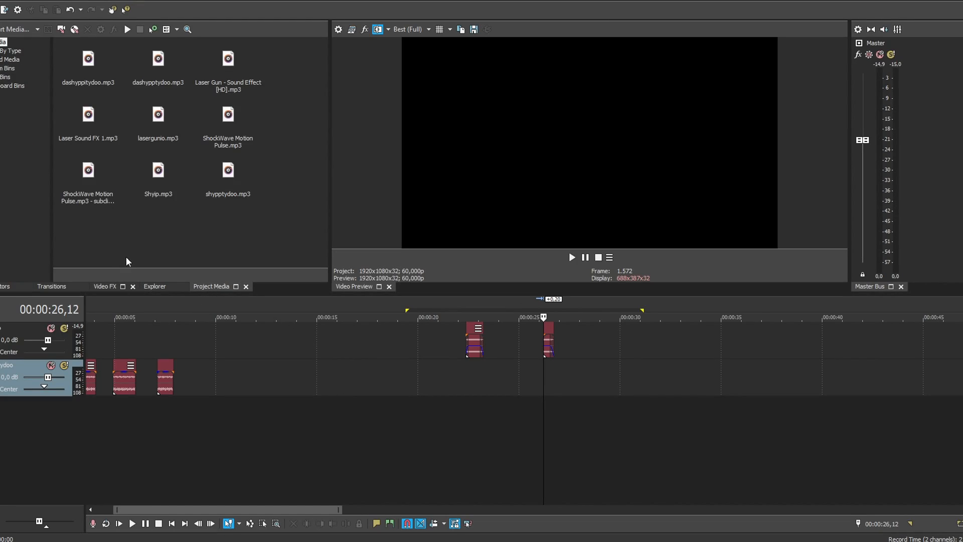
{"action": "left_click", "coordinate": [86, 179]}
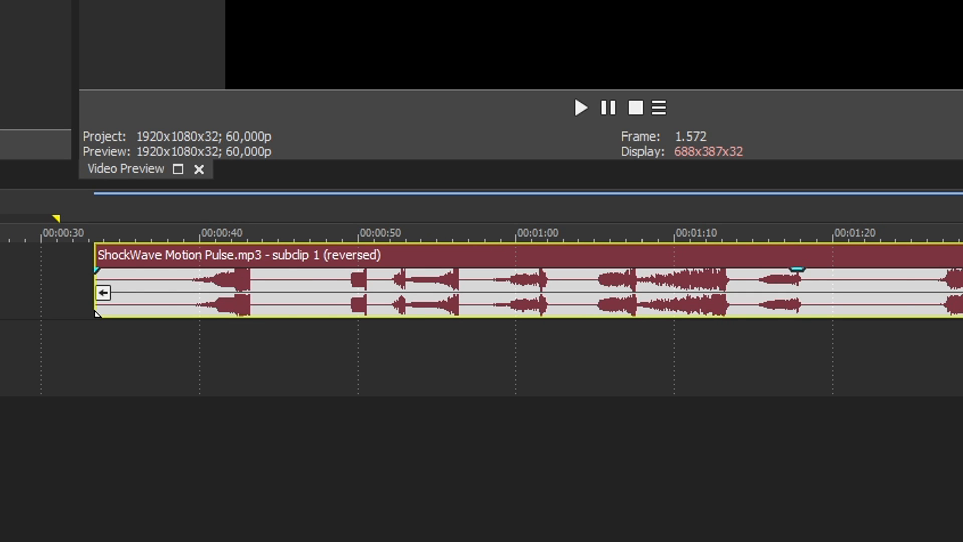
{"action": "left_click", "coordinate": [422, 301]}
{"action": "scroll", "coordinate": [421, 301], "scroll_direction": "up", "scroll_amount": 6}
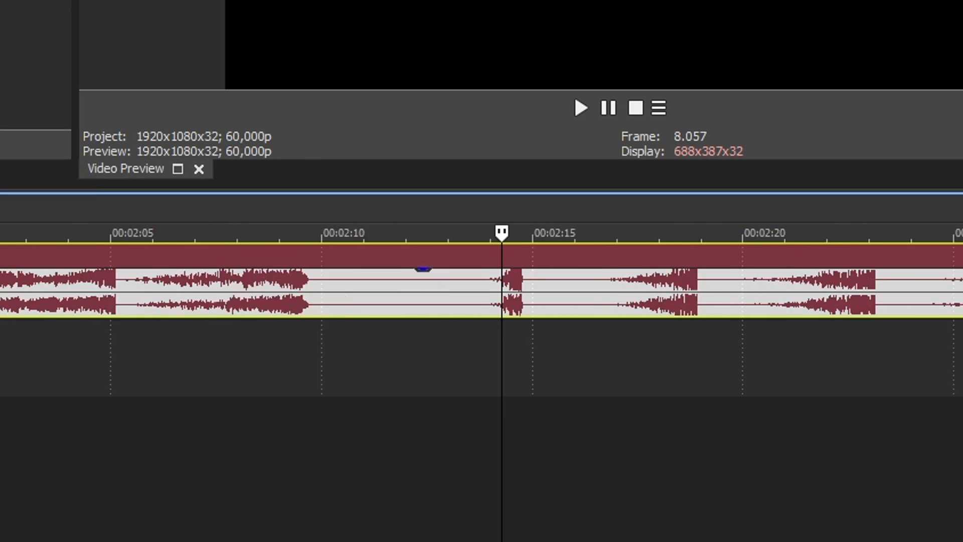
Trim the shockwave to a short burst and crossfade it into the start of the cut lasergunio fragment.
{"action": "left_click", "coordinate": [522, 297]}
{"action": "scroll", "coordinate": [522, 297], "scroll_direction": "down", "scroll_amount": 3}
{"action": "key", "text": "space"}
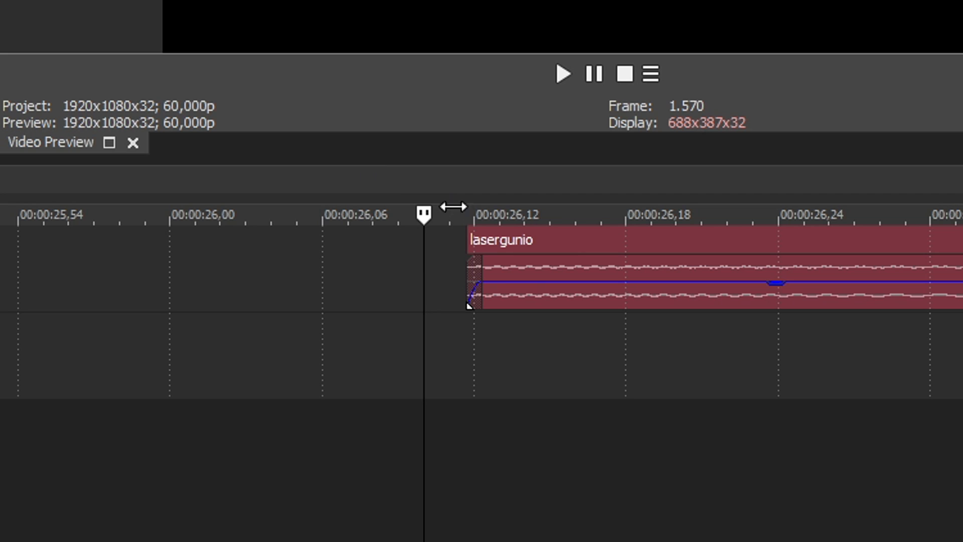
{"action": "mouse_move", "coordinate": [532, 353]}
{"action": "left_mouse_down"}
{"action": "mouse_move", "coordinate": [471, 350]}
{"action": "mouse_move", "coordinate": [483, 347]}
{"action": "mouse_move", "coordinate": [473, 341]}
{"action": "mouse_move", "coordinate": [535, 338]}
{"action": "left_mouse_up"}
{"action": "left_click", "coordinate": [478, 346]}
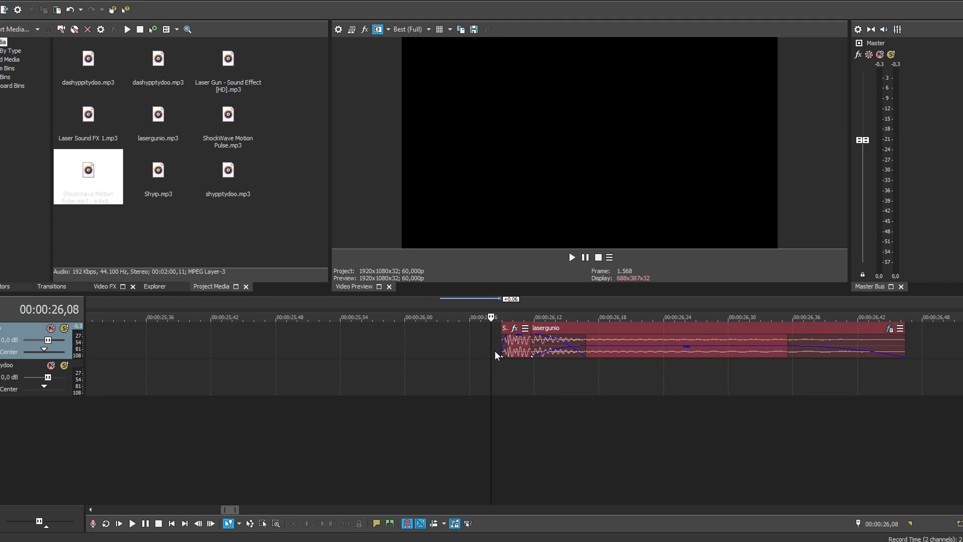
Set the cut lasergunio fragment's Pitch Shift to 0 semitones and 0 cents.
{"action": "scroll", "coordinate": [476, 351], "scroll_direction": "down", "scroll_amount": 3}
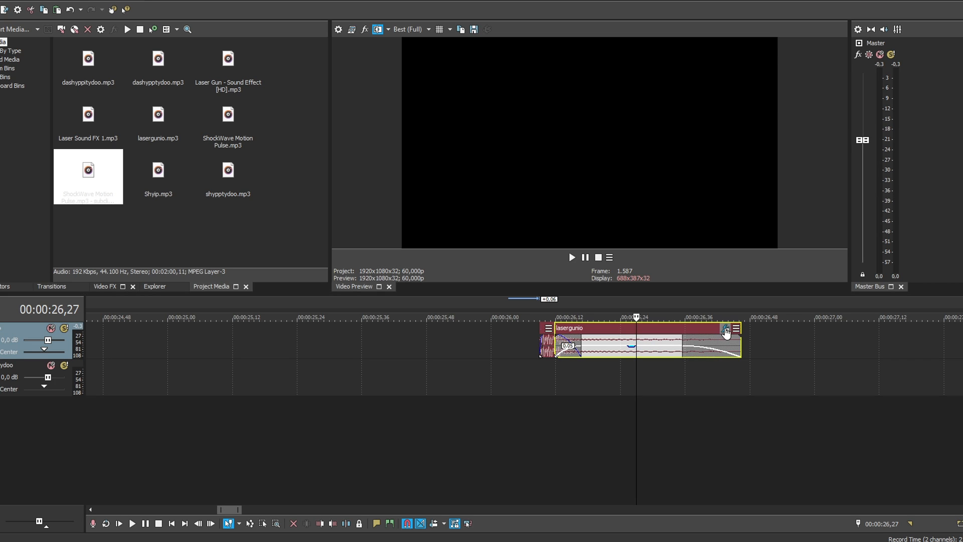
{"action": "left_click", "coordinate": [725, 329]}
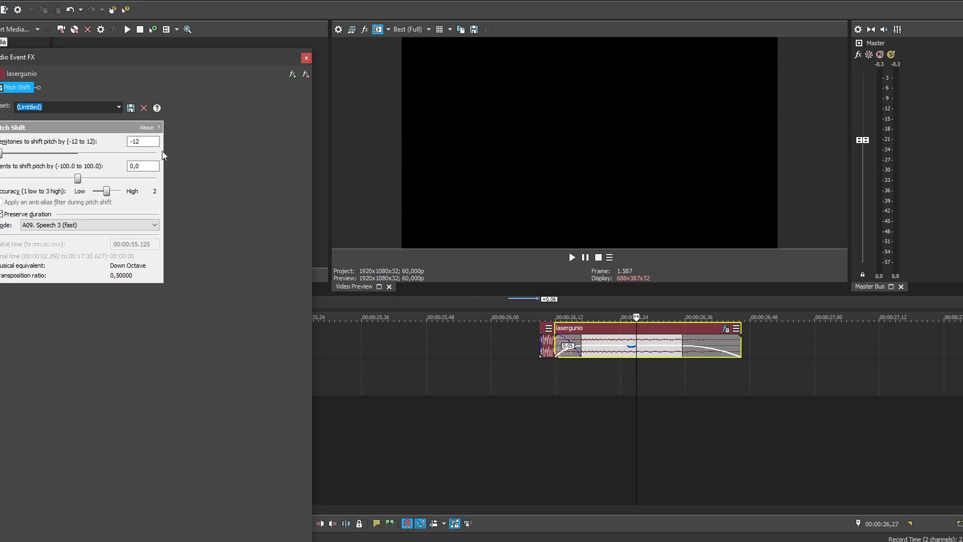
{"action": "type", "text": "0"}
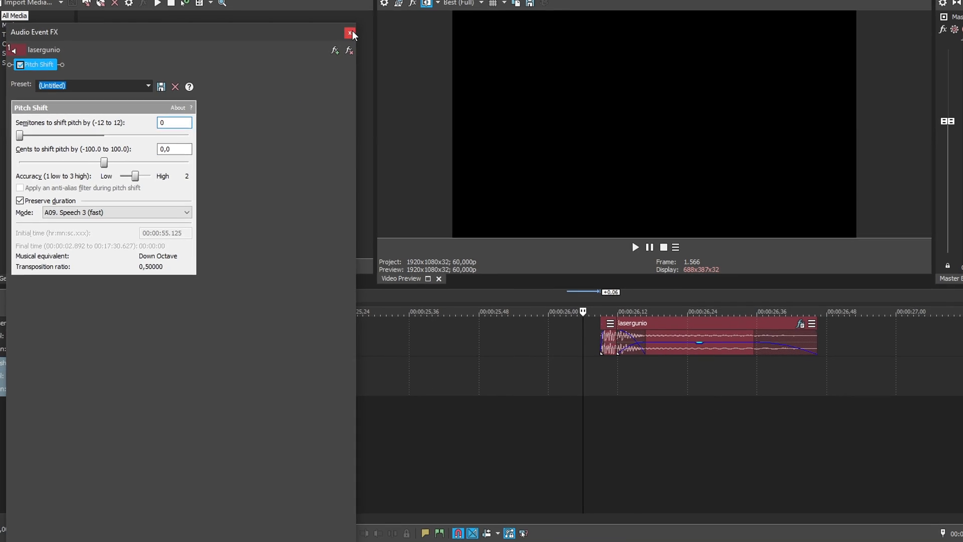
{"action": "left_click", "coordinate": [352, 34]}
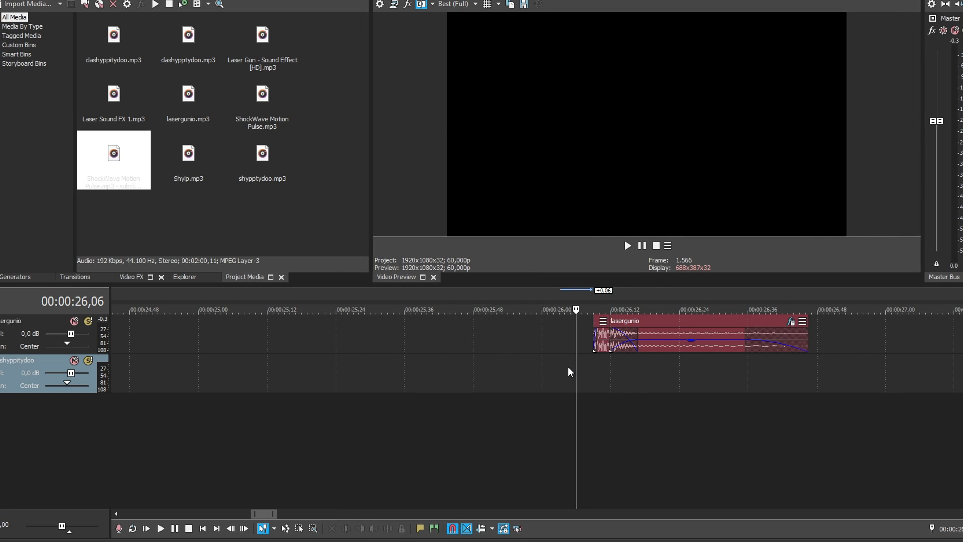
Play the shockwave and lasergunio combination, and the uncut lasergunio clip at about 00:00:22,23 for comparison.
{"action": "left_click", "coordinate": [554, 366]}
{"action": "key", "text": "space"}
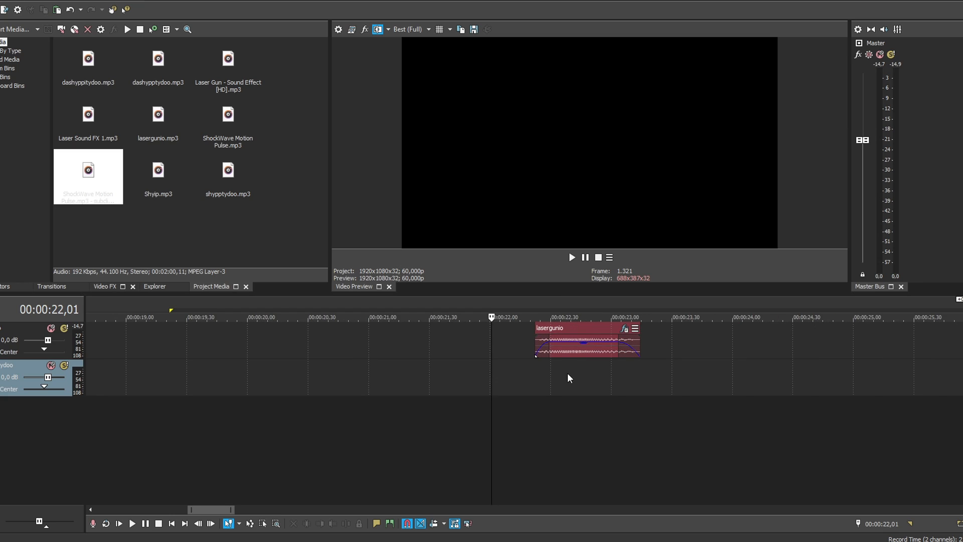
{"action": "left_click", "coordinate": [529, 374]}
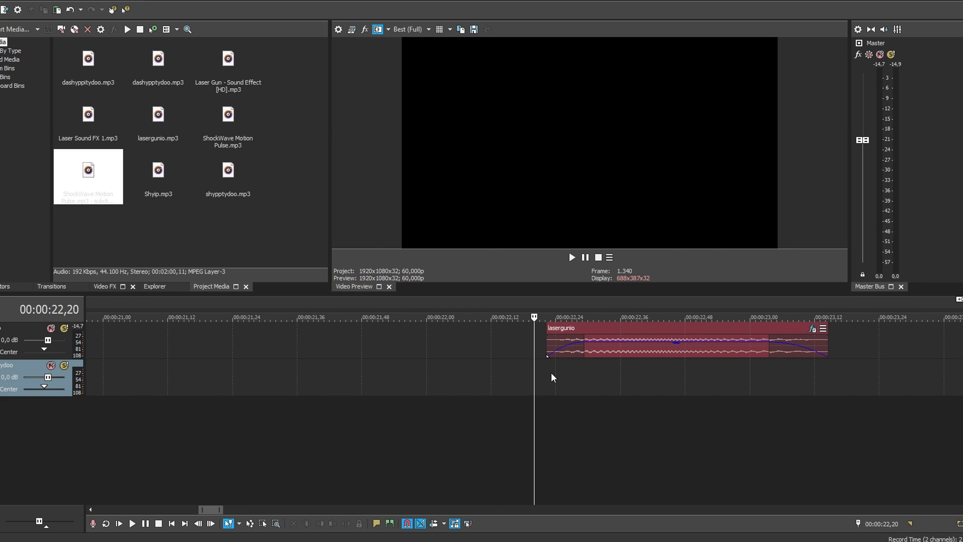
{"action": "key", "text": "space"}
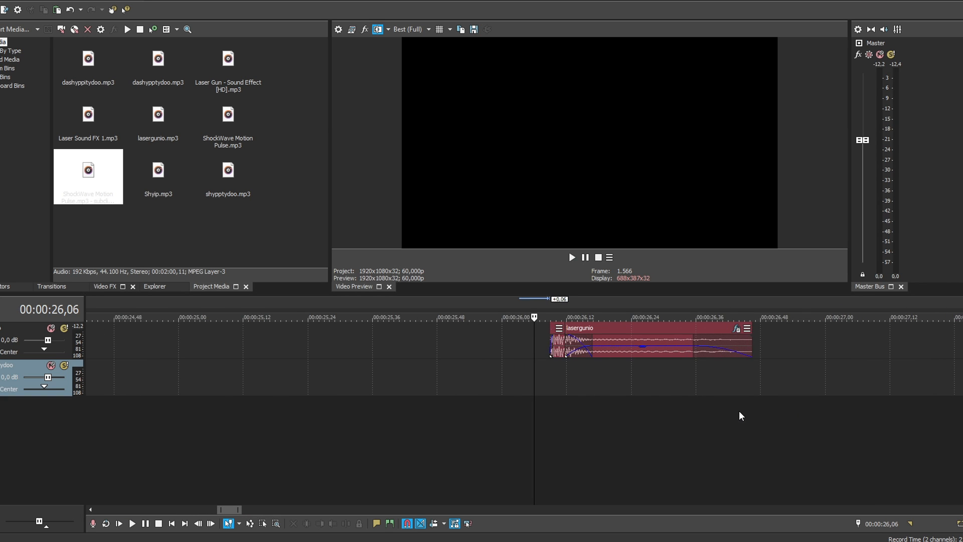
{"action": "key", "text": "space"}
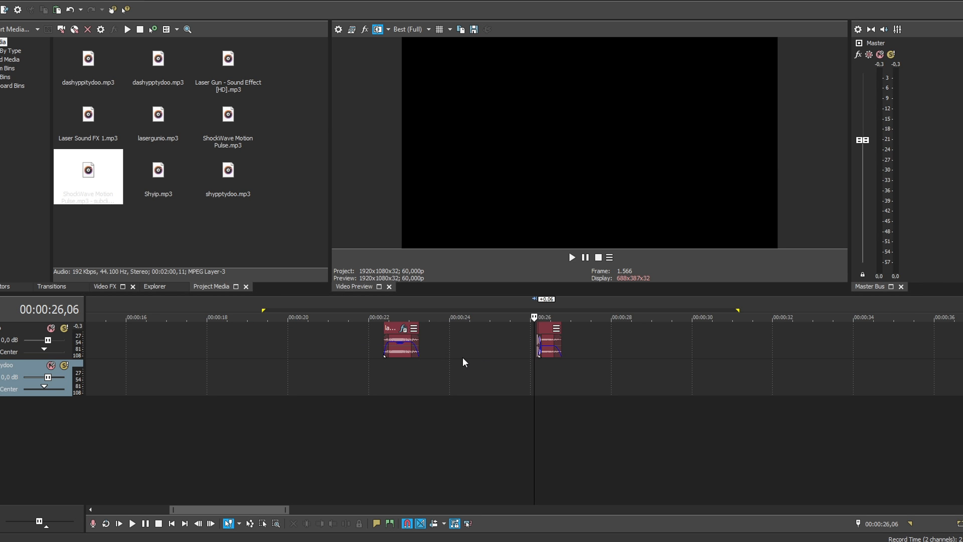
Move both finished portal sounds to the lower track behind the other effects, starting at about 00:00:10 and 00:00:12.
{"action": "scroll", "coordinate": [451, 361], "scroll_direction": "down", "scroll_amount": 5}
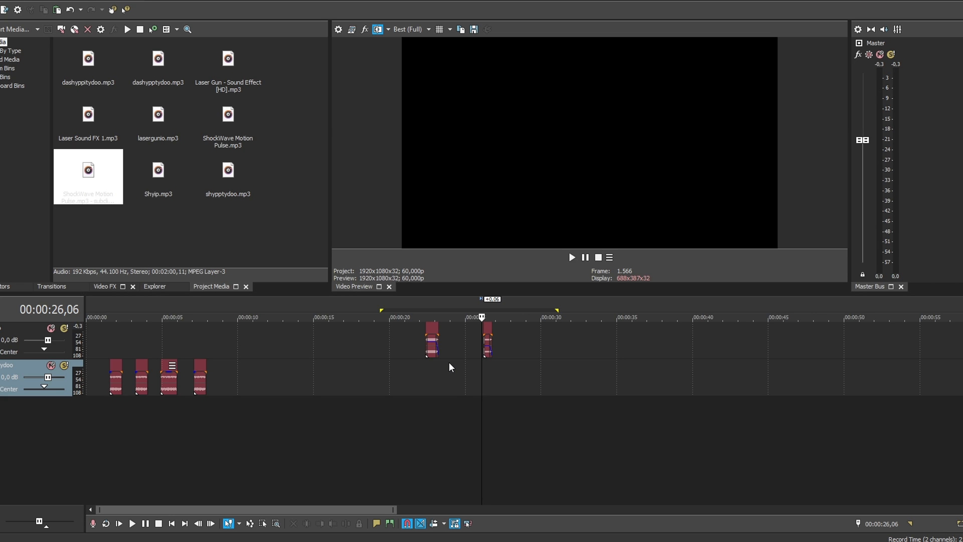
{"action": "left_click", "coordinate": [431, 341]}
{"action": "scroll", "coordinate": [435, 341], "scroll_direction": "up", "scroll_amount": 5}
{"action": "left_click", "coordinate": [553, 344], "text": "ctrl"}
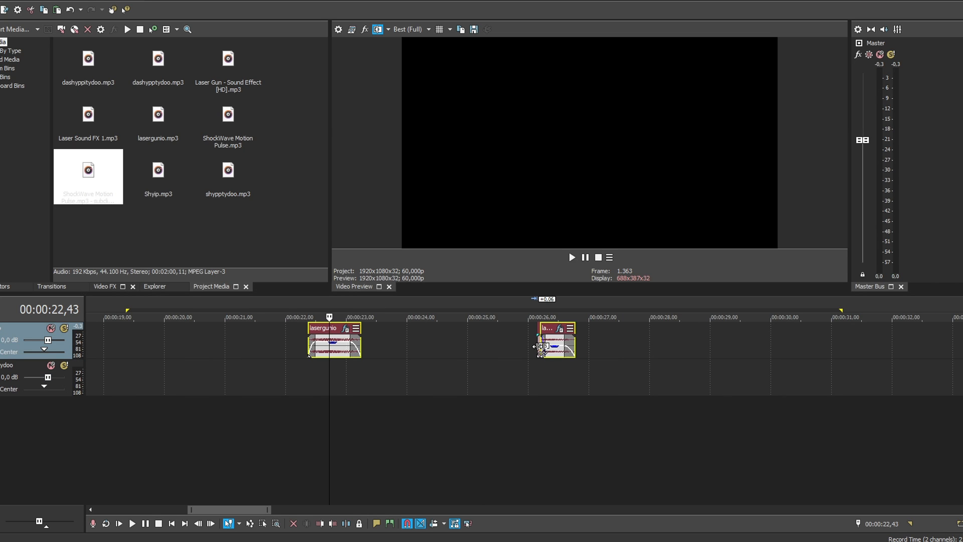
{"action": "left_click_drag", "start_coordinate": [556, 341], "coordinate": [289, 393]}
{"action": "scroll", "coordinate": [334, 385], "scroll_direction": "down", "scroll_amount": 5}
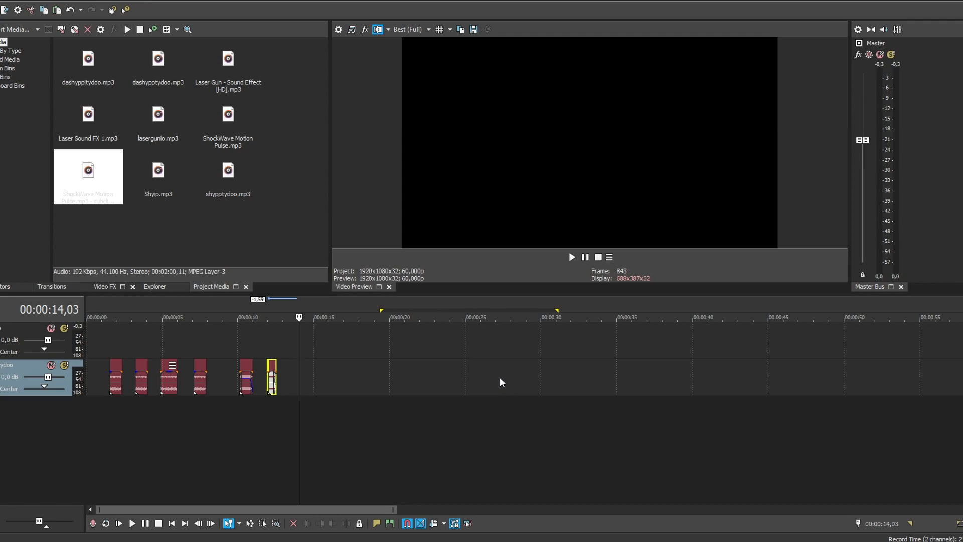
Place the reversed ShockWave Motion Pulse subclip on the empty upper track, starting at about 00:00:40.
{"action": "left_click", "coordinate": [476, 347]}
{"action": "scroll", "coordinate": [477, 347], "scroll_direction": "down", "scroll_amount": 1}
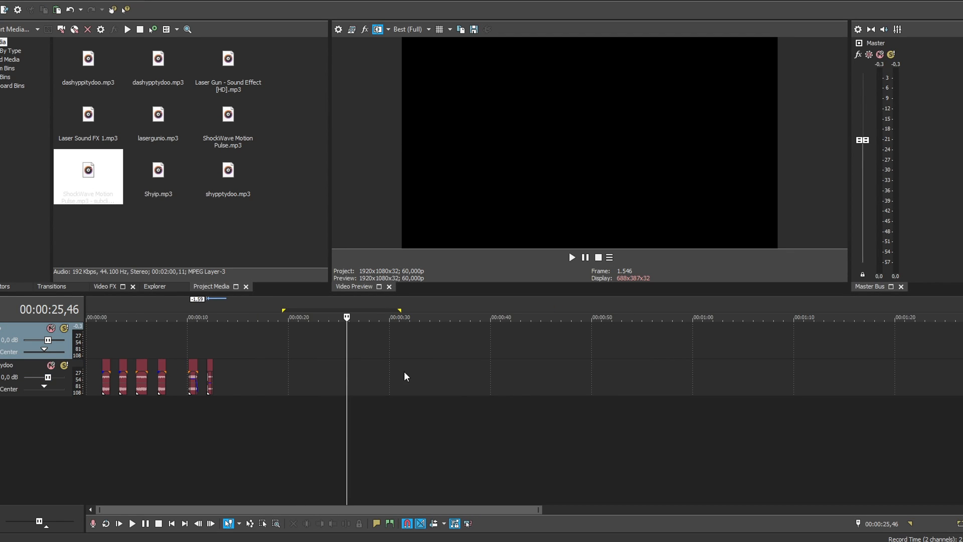
{"action": "left_click", "coordinate": [316, 371]}
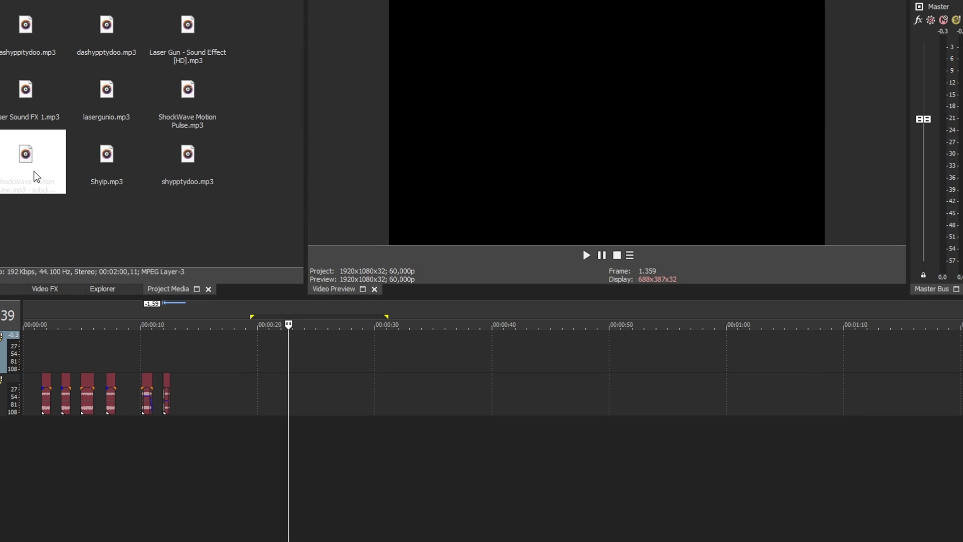
{"action": "left_click_drag", "start_coordinate": [92, 185], "coordinate": [497, 346]}
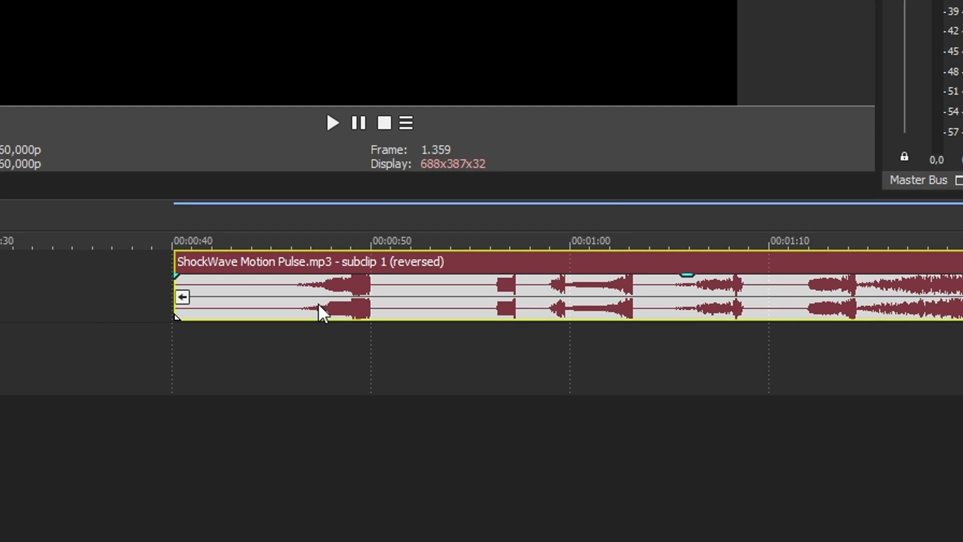
Cut the decaying shockwave burst at about 00:02:23 out of the ShockWave Motion Pulse clip and delete the audio around it.
{"action": "right_click", "coordinate": [558, 359]}
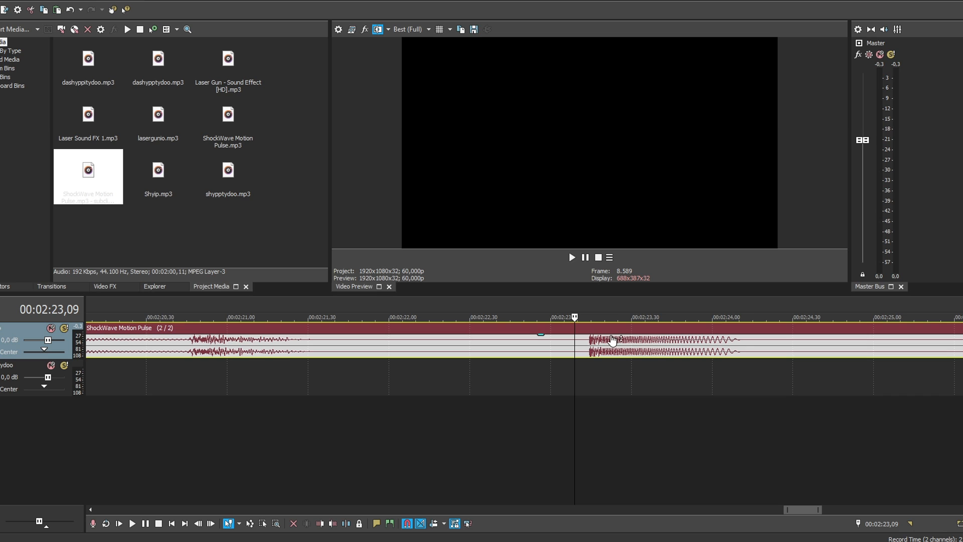
{"action": "left_click_drag", "start_coordinate": [625, 343], "coordinate": [649, 346]}
{"action": "scroll", "coordinate": [694, 272], "scroll_direction": "down", "scroll_amount": 1}
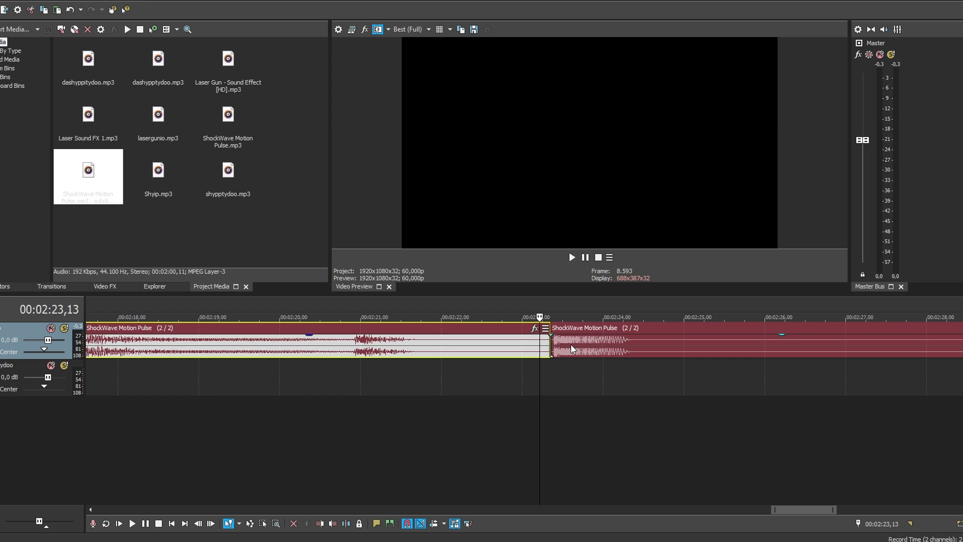
{"action": "key", "text": "Delete"}
{"action": "left_click", "coordinate": [649, 343]}
{"action": "key", "text": "s"}
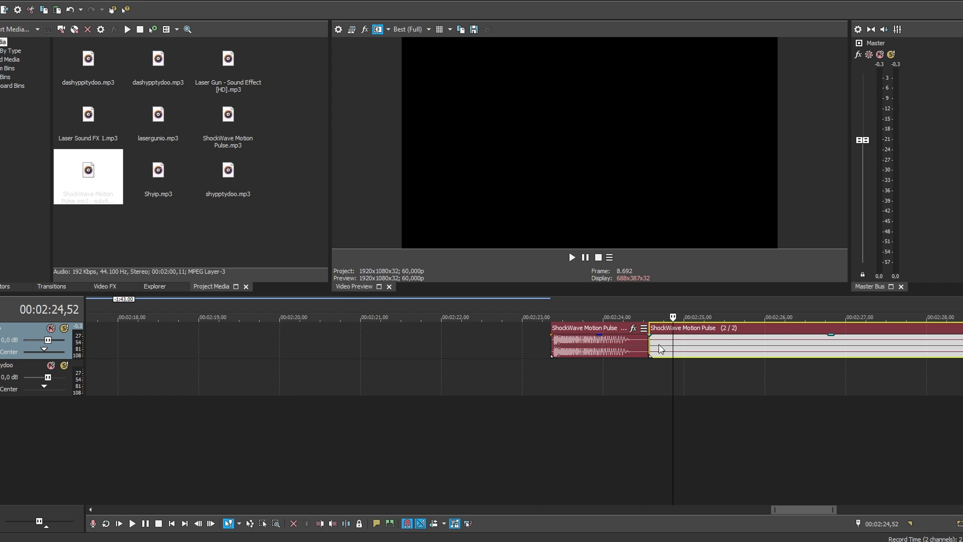
{"action": "key", "text": "Delete"}
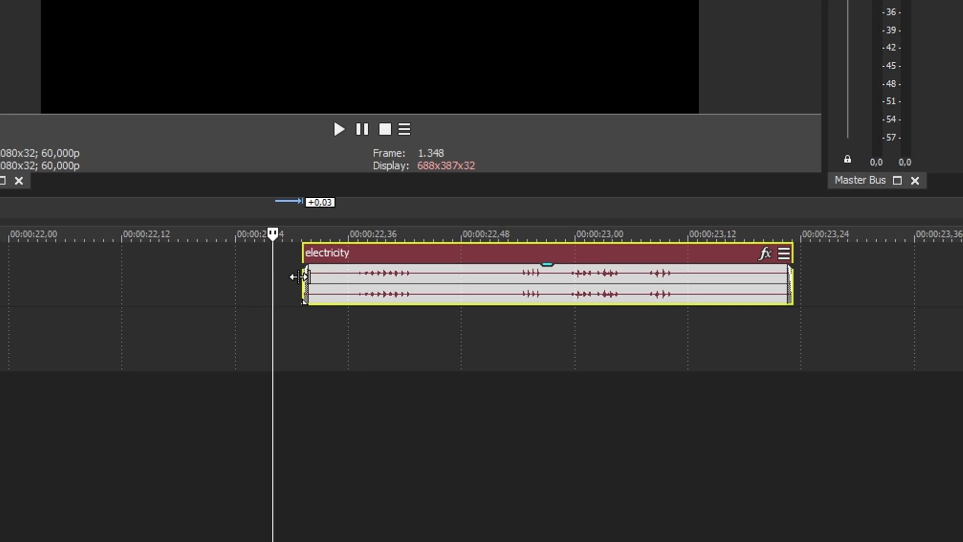
Play the electricity clip, split out a short crackling fragment, and delete the audio before and after it.
{"action": "left_click", "coordinate": [298, 277]}
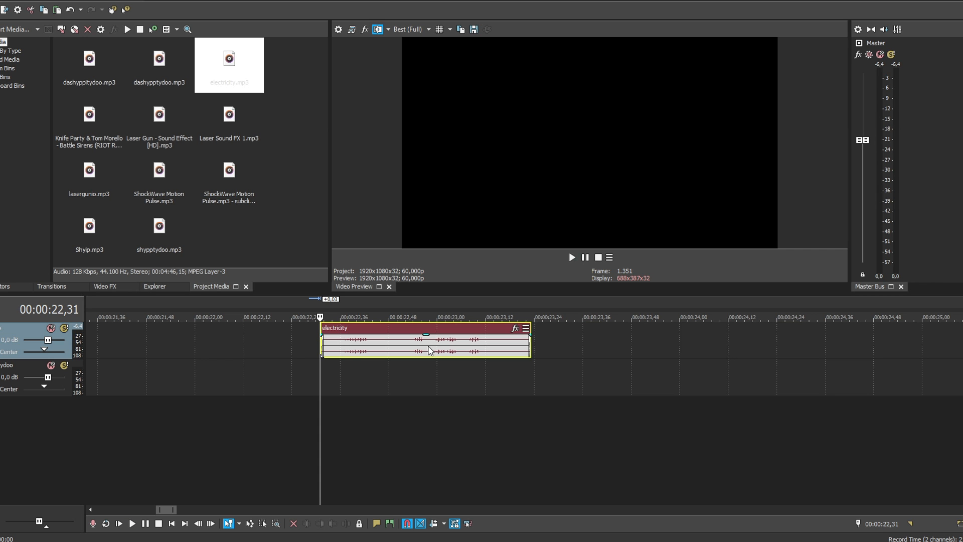
{"action": "left_click", "coordinate": [412, 346]}
{"action": "key", "text": "s"}
{"action": "left_click", "coordinate": [481, 346]}
{"action": "key", "text": "s"}
{"action": "key", "text": "Delete"}
{"action": "left_click", "coordinate": [373, 343]}
{"action": "key", "text": "Delete"}
Move the electricity fragment to the lower track beneath the shockwave burst, with its start aligned at about 00:00:18.
{"action": "left_click_drag", "start_coordinate": [548, 350], "coordinate": [256, 375]}
{"action": "scroll", "coordinate": [470, 366], "scroll_direction": "up", "scroll_amount": 1}
{"action": "scroll", "coordinate": [469, 366], "scroll_direction": "down", "scroll_amount": 1}
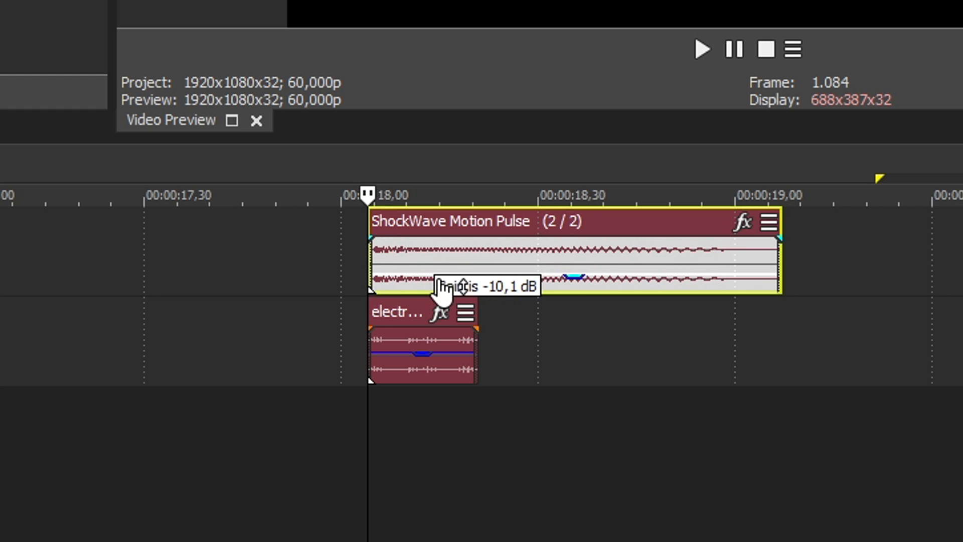
Lower the volume of the shockwave burst and electricity fragment, and play them together.
{"action": "left_click_drag", "start_coordinate": [436, 352], "coordinate": [424, 375]}
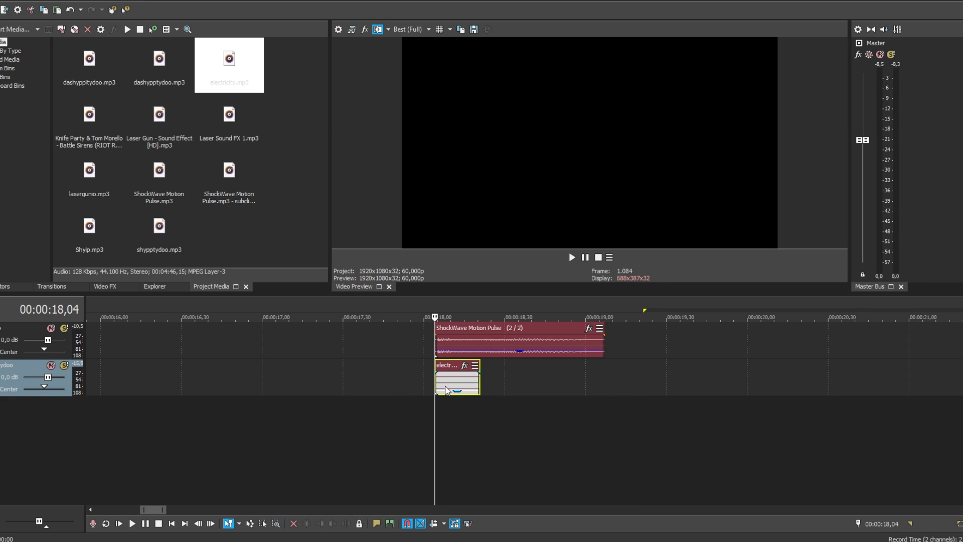
{"action": "scroll", "coordinate": [624, 386], "scroll_direction": "up", "scroll_amount": 3}
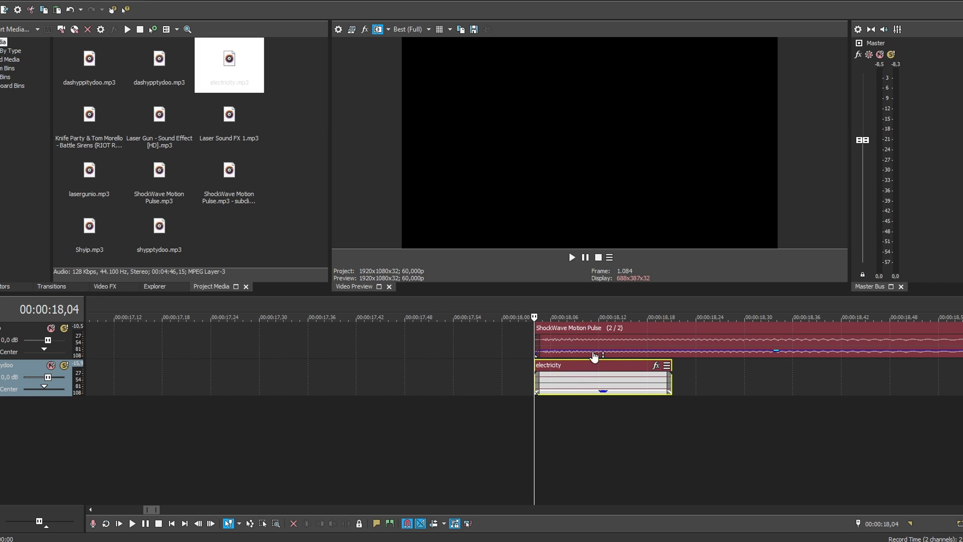
{"action": "scroll", "coordinate": [595, 357], "scroll_direction": "down", "scroll_amount": 4}
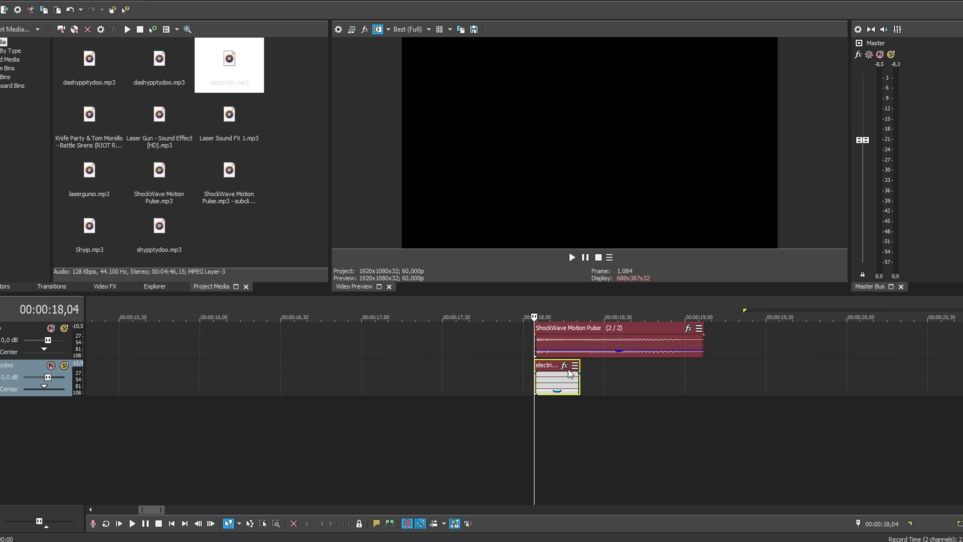
{"action": "scroll", "coordinate": [544, 396], "scroll_direction": "down", "scroll_amount": 1}
{"action": "key", "text": "space"}
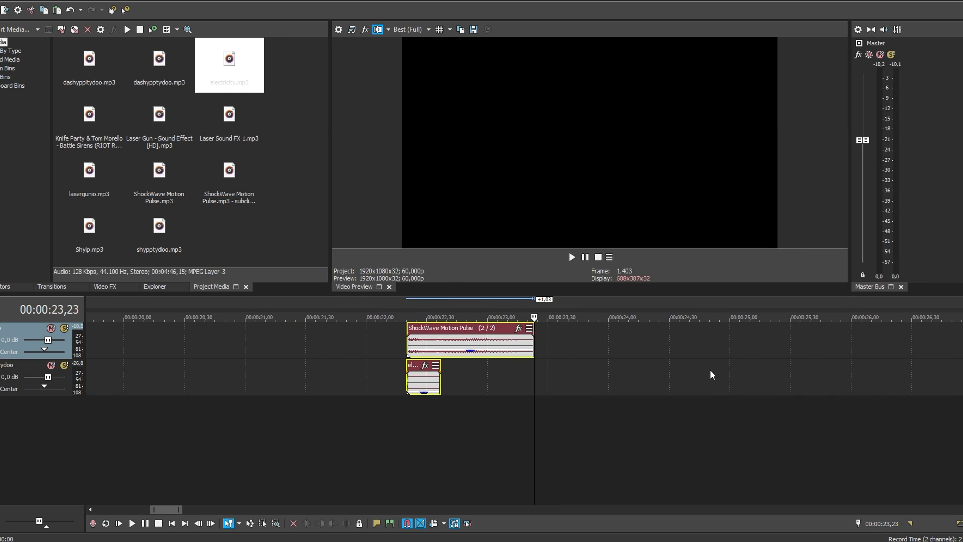
Shift the second electricity fragment to about 00:00:22,43 and reverse the second ShockWave Motion Pulse clip above it.
{"action": "left_click", "coordinate": [437, 376]}
{"action": "left_click_drag", "start_coordinate": [438, 371], "coordinate": [468, 371]}
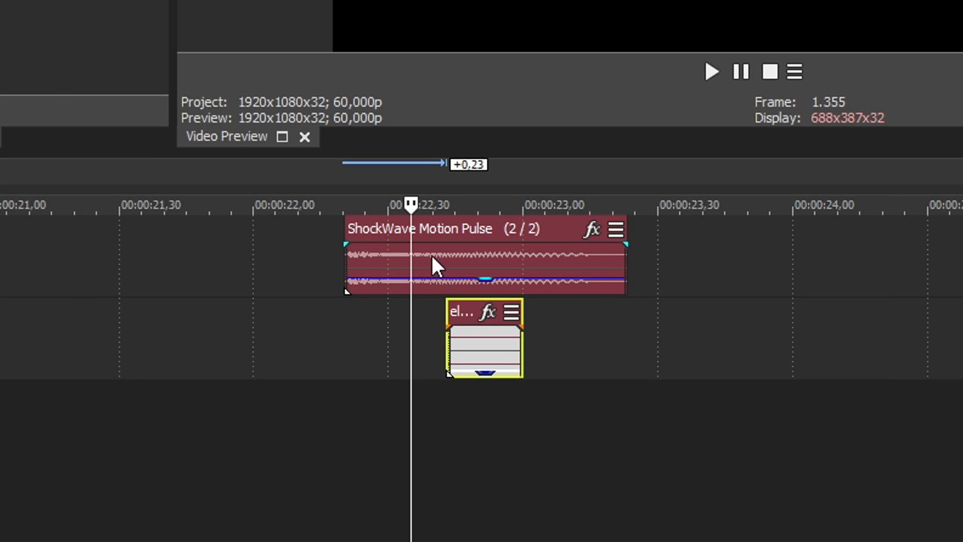
{"action": "right_click", "coordinate": [445, 345]}
{"action": "left_click", "coordinate": [482, 388]}
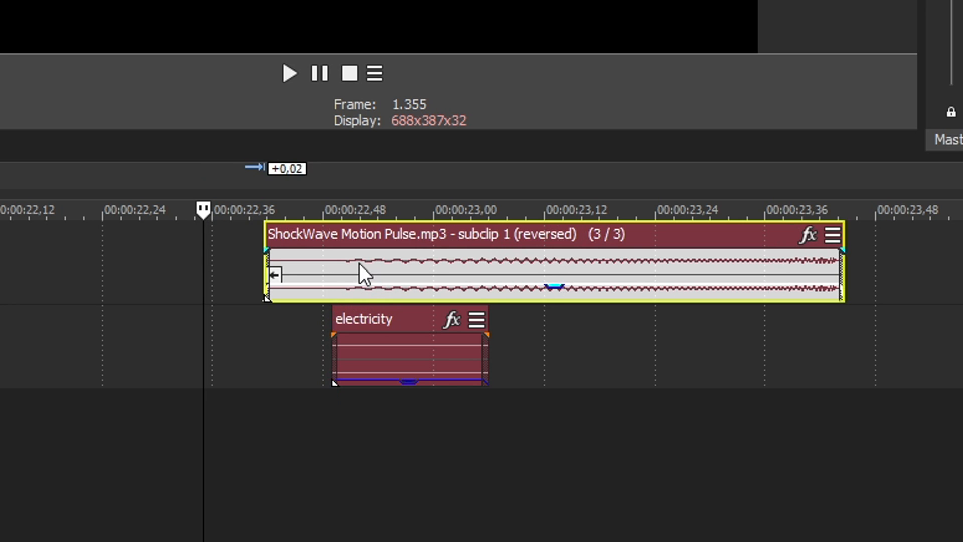
Trim the reversed shockwave to about 00:00:22,49–00:00:23,12 with a fade-in, align it with the electricity fragment's start, and play the result.
{"action": "left_click_drag", "start_coordinate": [359, 264], "coordinate": [335, 262]}
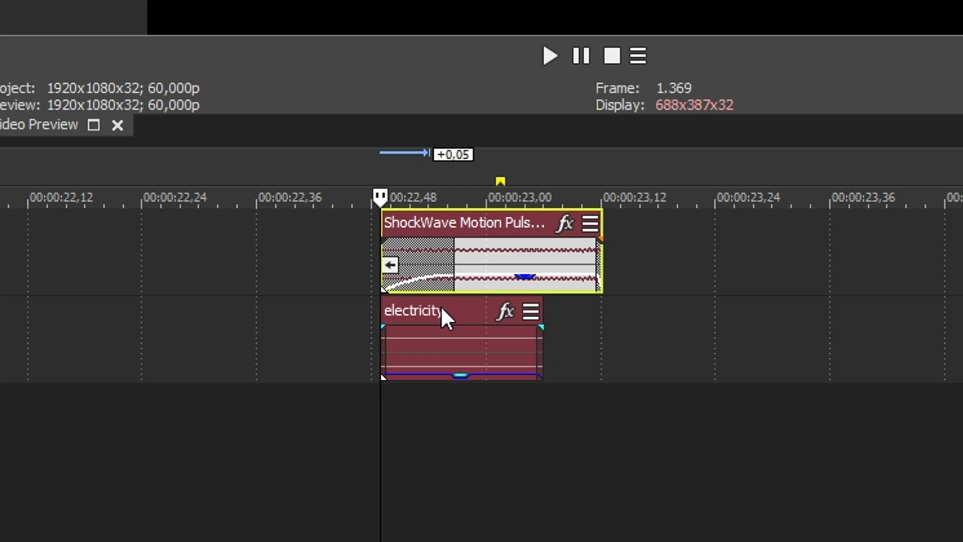
{"action": "key", "text": "space"}
{"action": "key", "text": "space"}
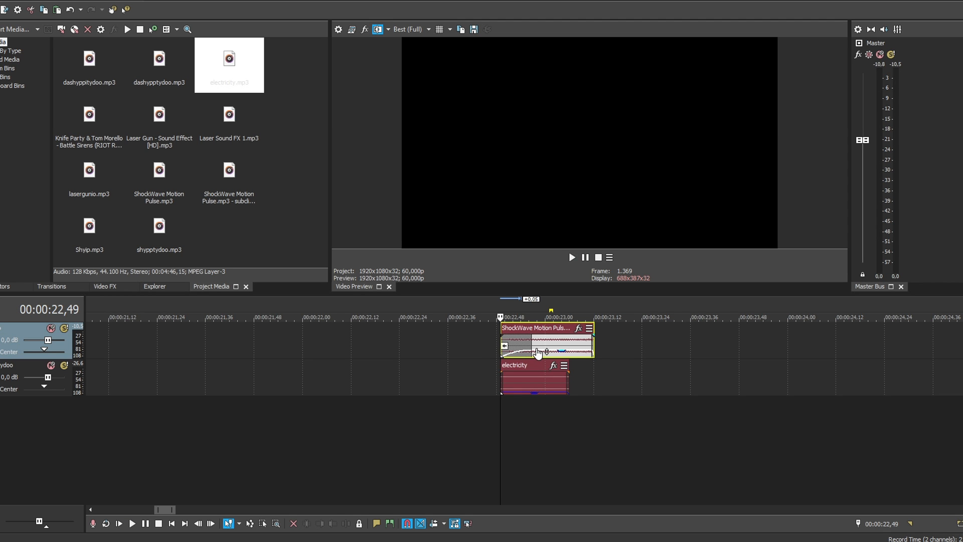
{"action": "scroll", "coordinate": [589, 342], "scroll_direction": "down", "scroll_amount": 2}
{"action": "scroll", "coordinate": [587, 343], "scroll_direction": "up", "scroll_amount": 3}
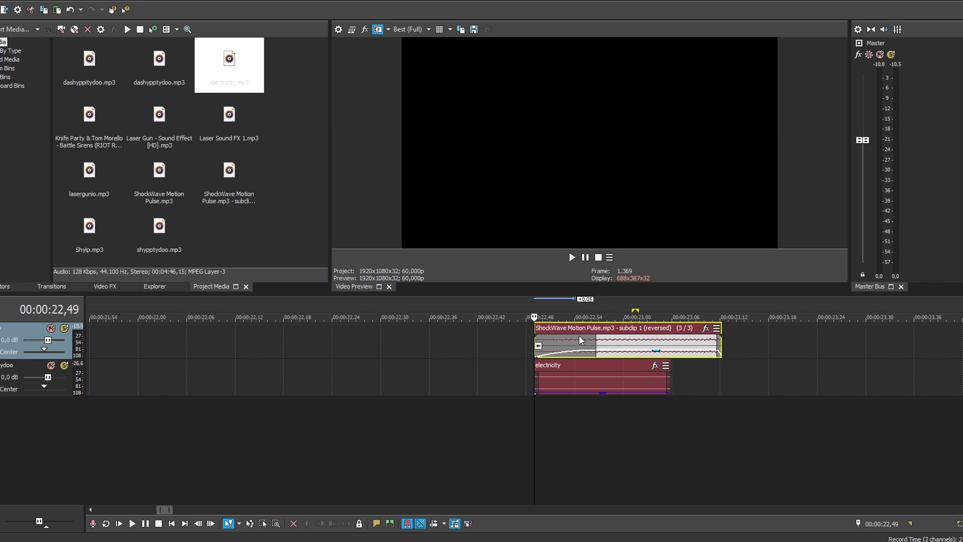
Paste a copy of the unreversed ShockWave Motion Pulse clip on the upper track at about 00:00:24,17.
{"action": "scroll", "coordinate": [580, 345], "scroll_direction": "down", "scroll_amount": 5}
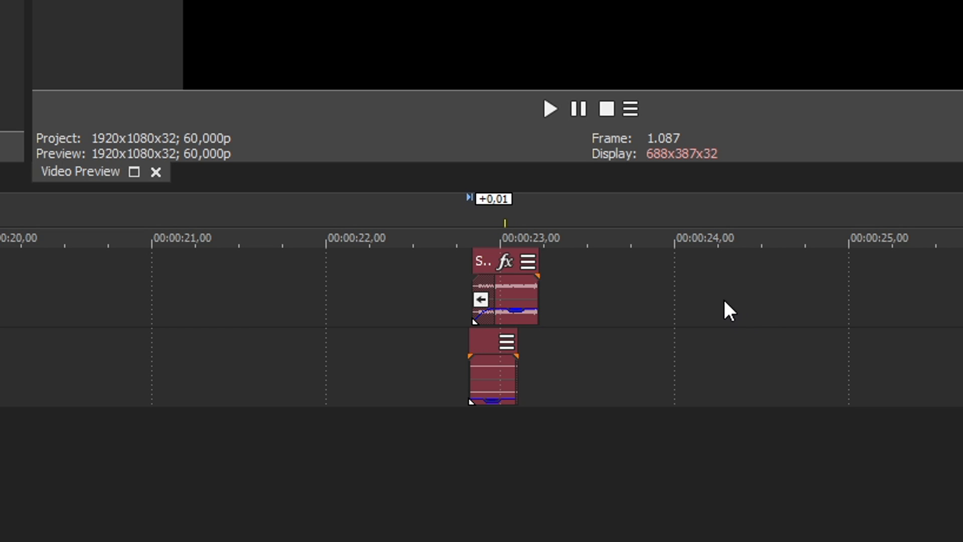
{"action": "left_click", "coordinate": [724, 301]}
{"action": "key", "text": "ctrl+v"}
{"action": "scroll", "coordinate": [310, 328], "scroll_direction": "up", "scroll_amount": 3}
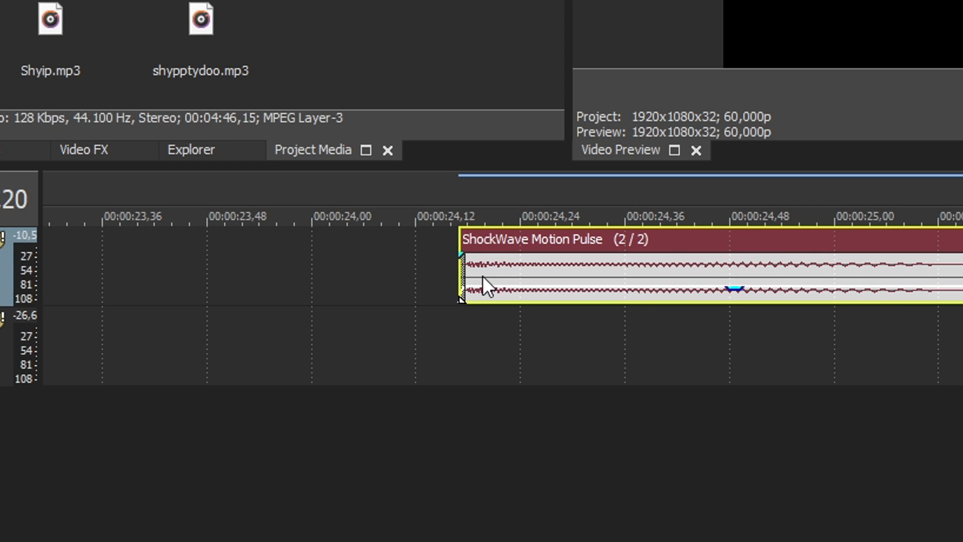
Cut the pasted shockwave down to a burst about 5 frames long, delete the remainder, and raise the burst's volume.
{"action": "left_click", "coordinate": [485, 276]}
{"action": "key", "text": "s"}
{"action": "left_click", "coordinate": [513, 275]}
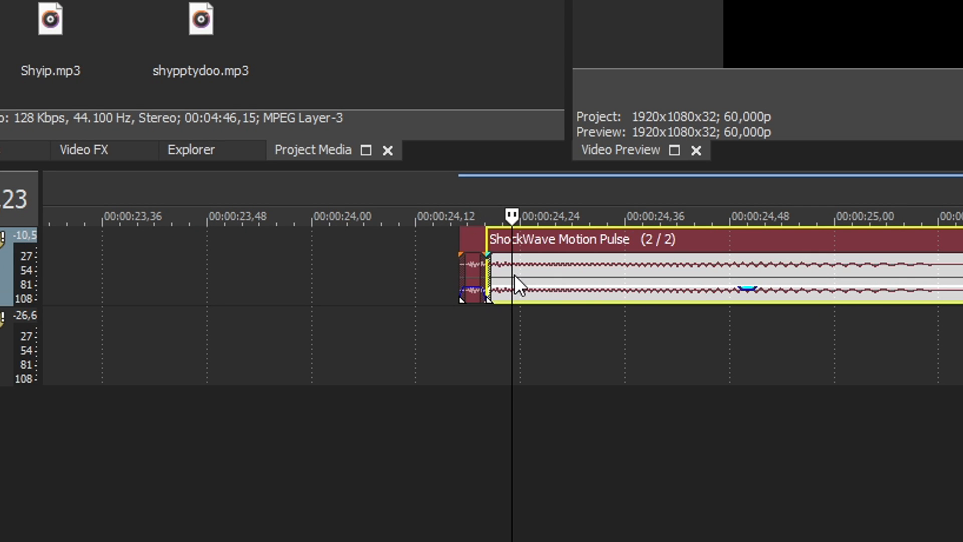
{"action": "left_click", "coordinate": [711, 277]}
{"action": "key", "text": "Delete"}
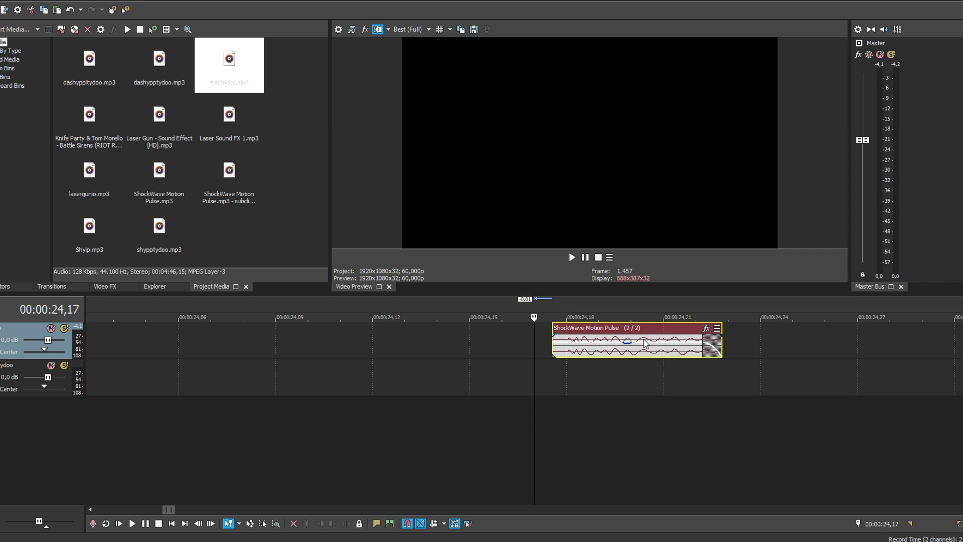
{"action": "left_click", "coordinate": [659, 350]}
{"action": "scroll", "coordinate": [660, 350], "scroll_direction": "down", "scroll_amount": 4}
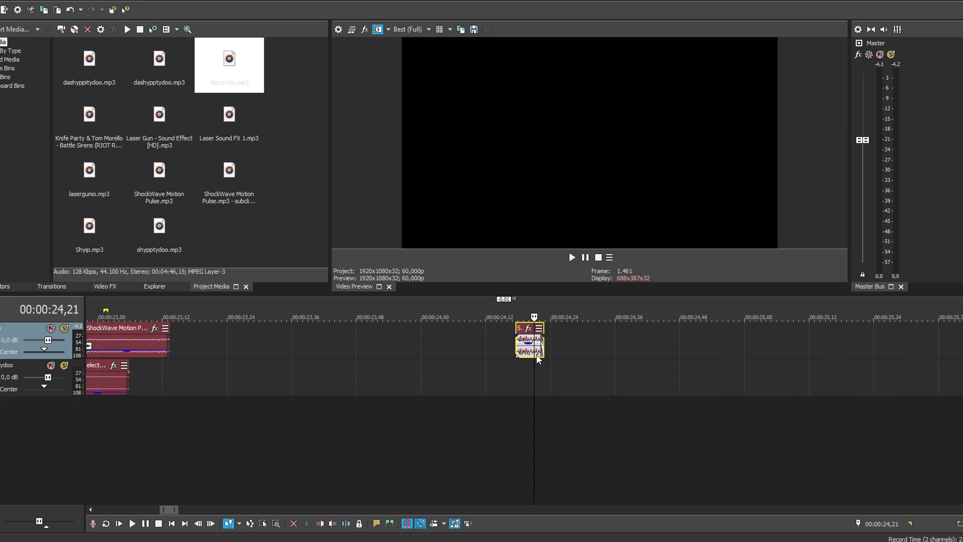
Overlap the short burst with the start of the reversed shockwave at about 00:00:22,49 and play the combined sound.
{"action": "left_click_drag", "start_coordinate": [493, 345], "coordinate": [212, 345]}
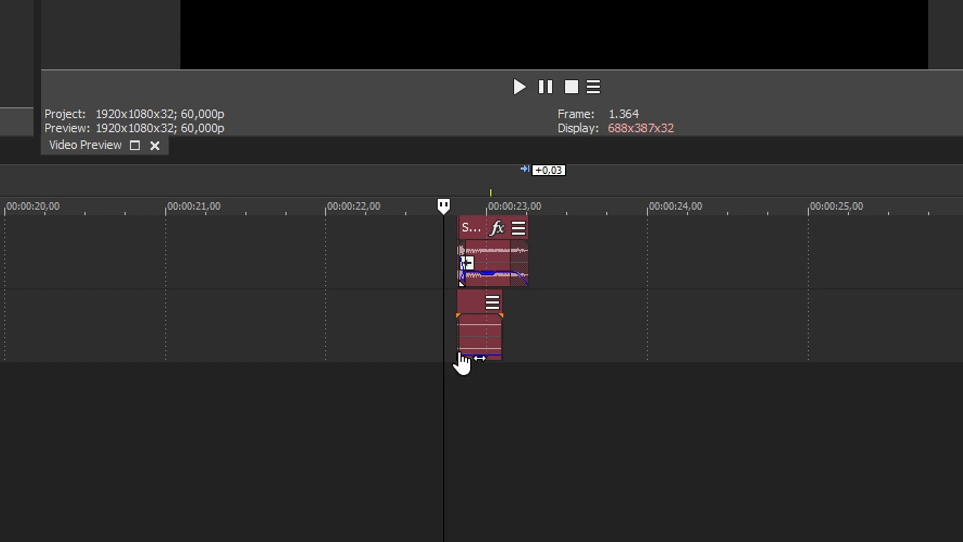
{"action": "scroll", "coordinate": [541, 277], "scroll_direction": "up", "scroll_amount": 5}
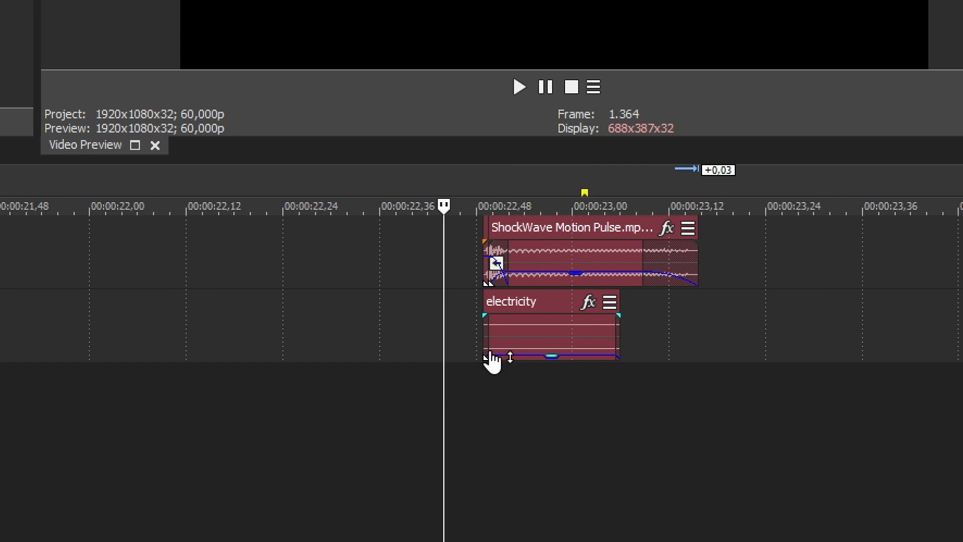
{"action": "key", "text": "space"}
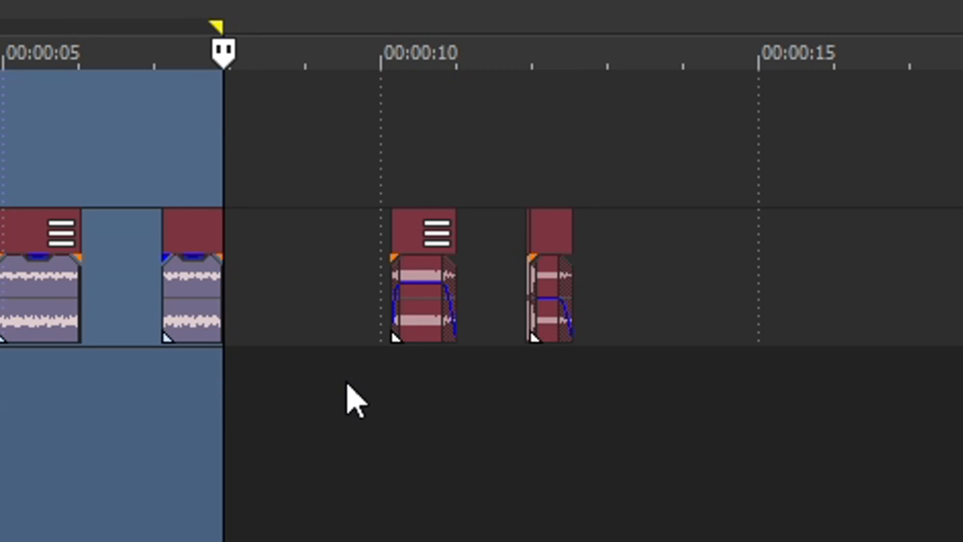
Select the time range around the portal sounds from about 00:00:10 to 00:00:13, and the range around the electric sounds from about 00:00:18 to 00:00:23.
{"action": "left_click_drag", "start_coordinate": [282, 408], "coordinate": [357, 407]}
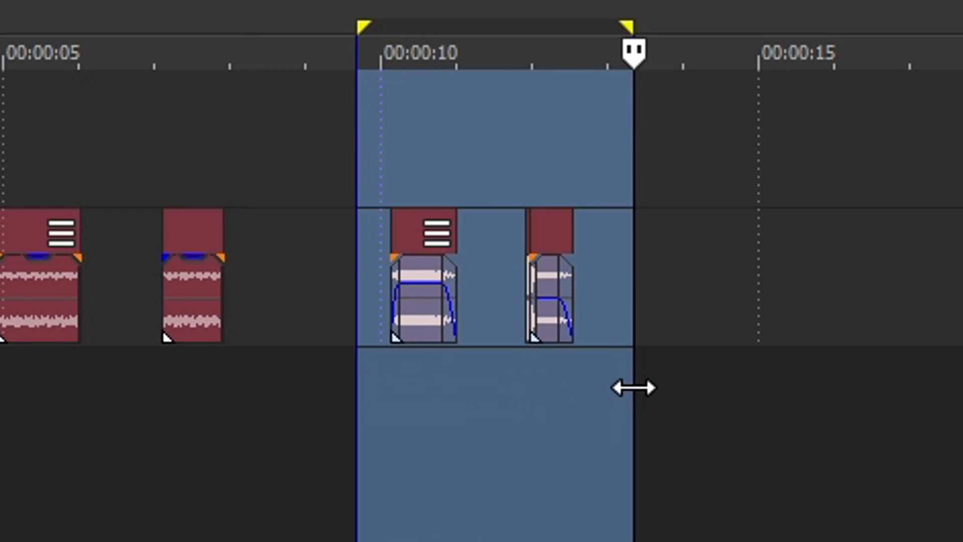
{"action": "left_click_drag", "start_coordinate": [286, 419], "coordinate": [645, 420]}
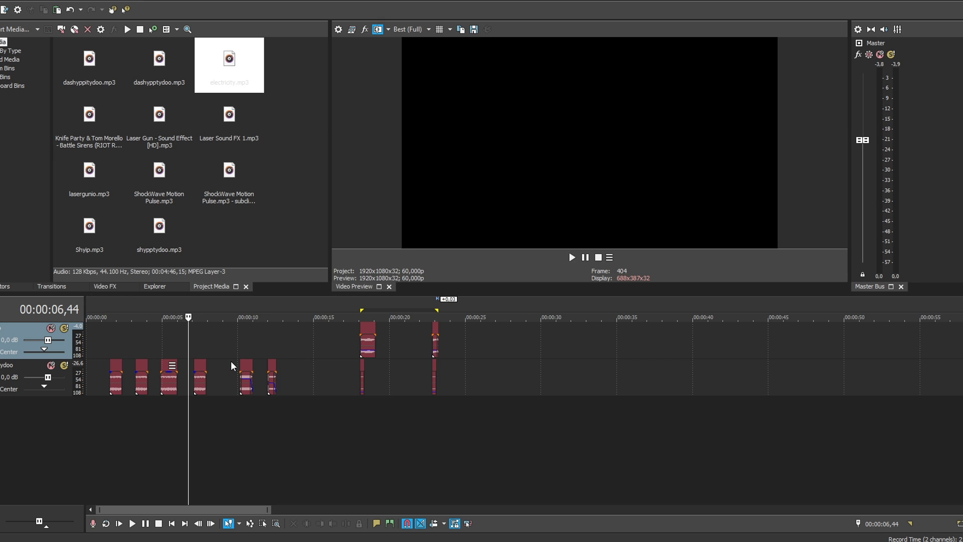